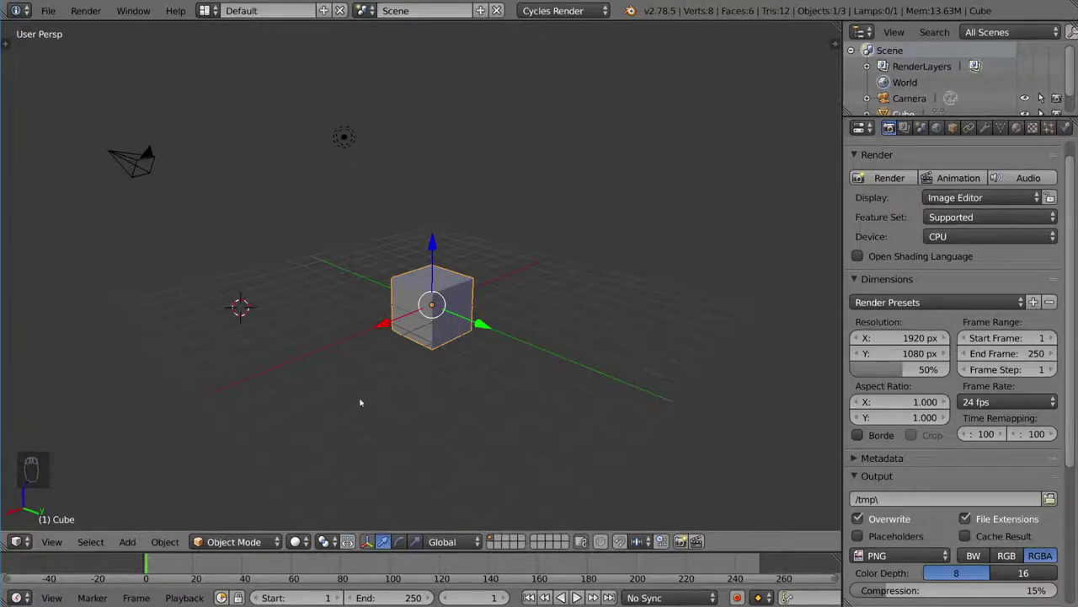
- Zoom the 3D view in and out on the default cube
scroll(971, 373, "down", 6)
scroll(971, 373, "up", 5)
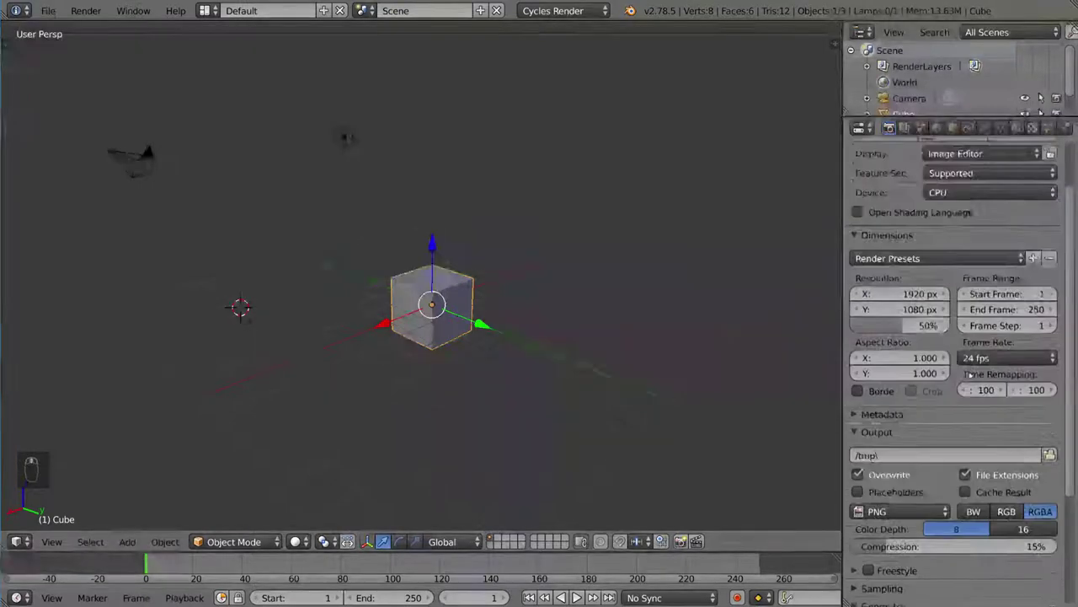
scroll(971, 373, "up", 1)
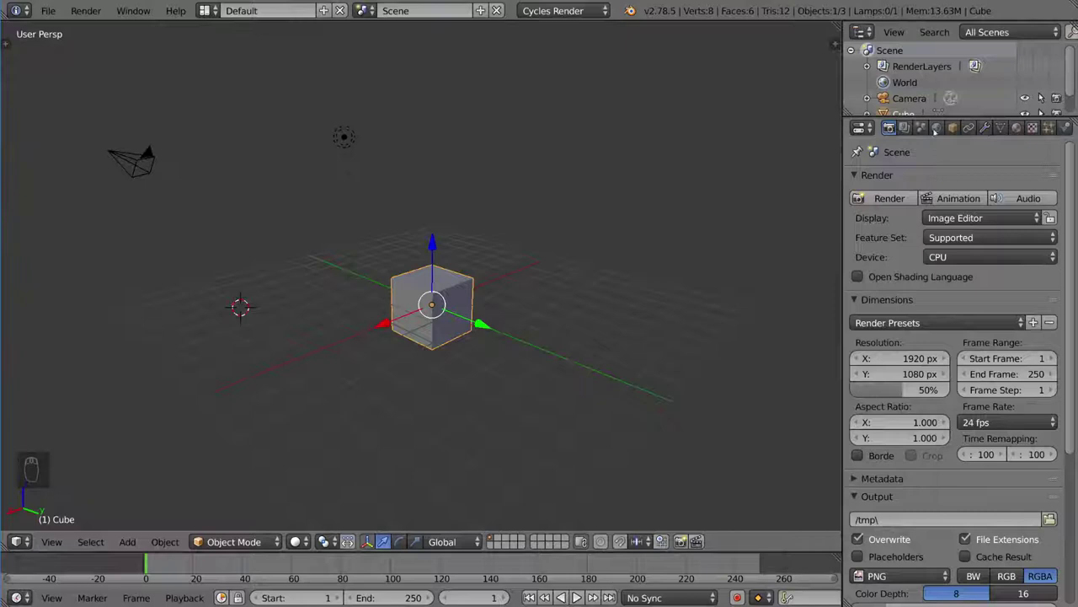
scroll(966, 150, "down", 4)
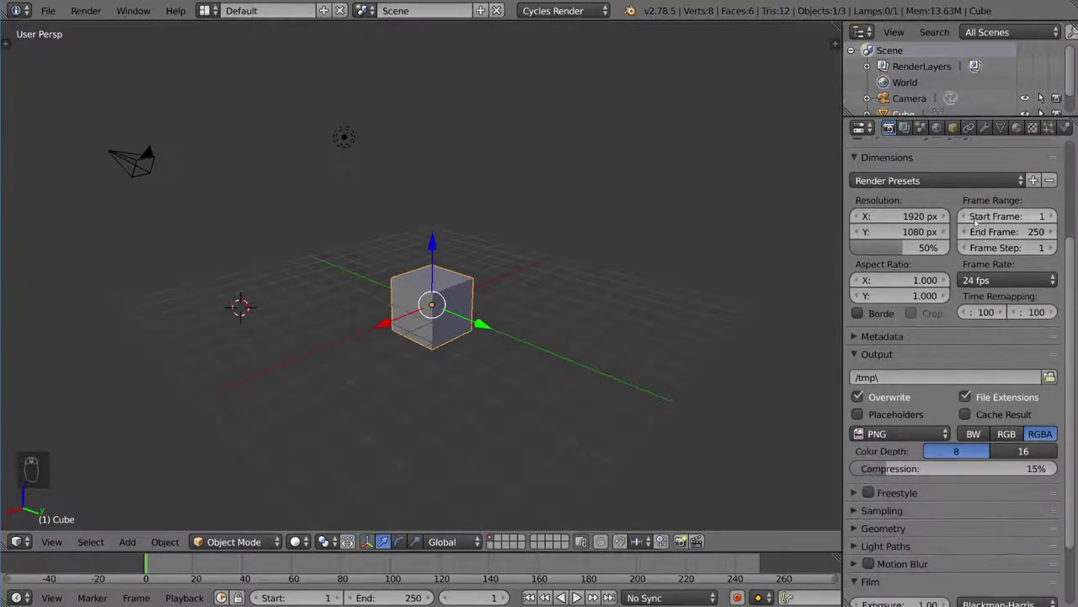
scroll(966, 149, "up", 4)
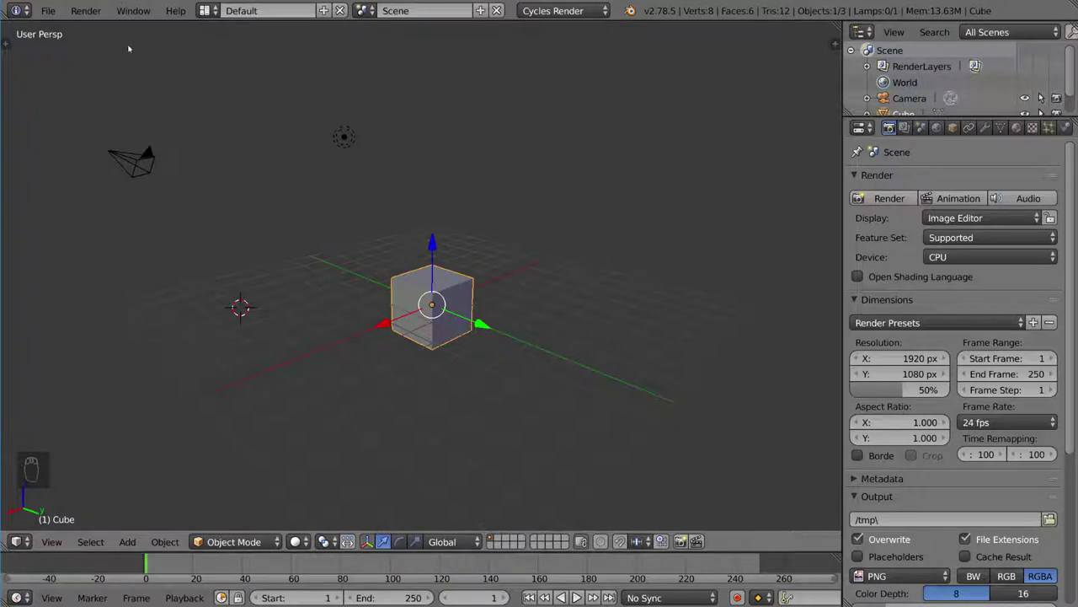
- Open User Preferences from the File menu, then close it with Alt+F4
left_click(48, 11)
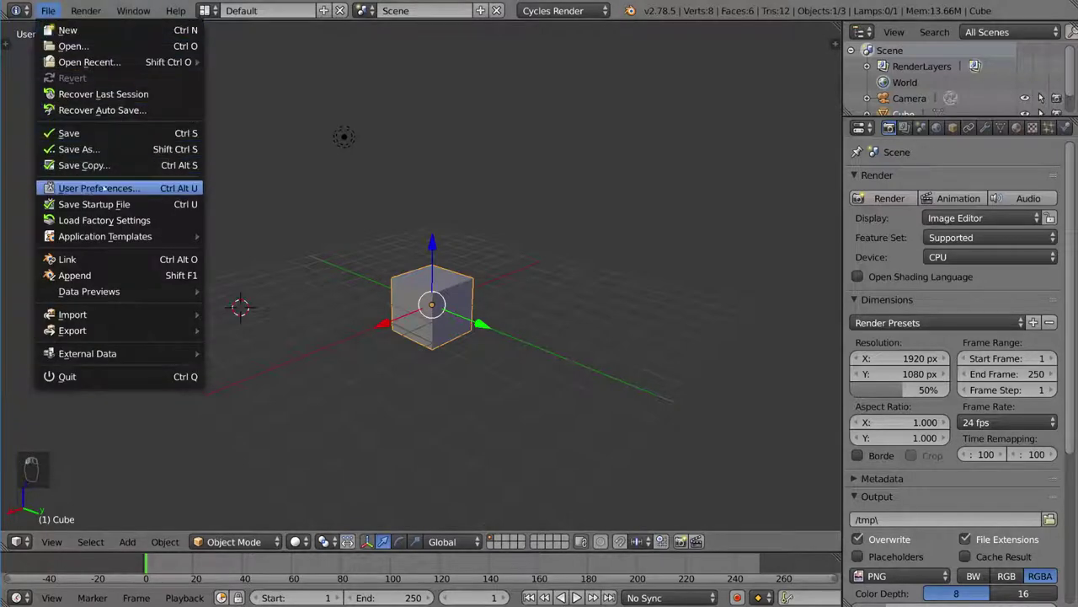
left_click(106, 189)
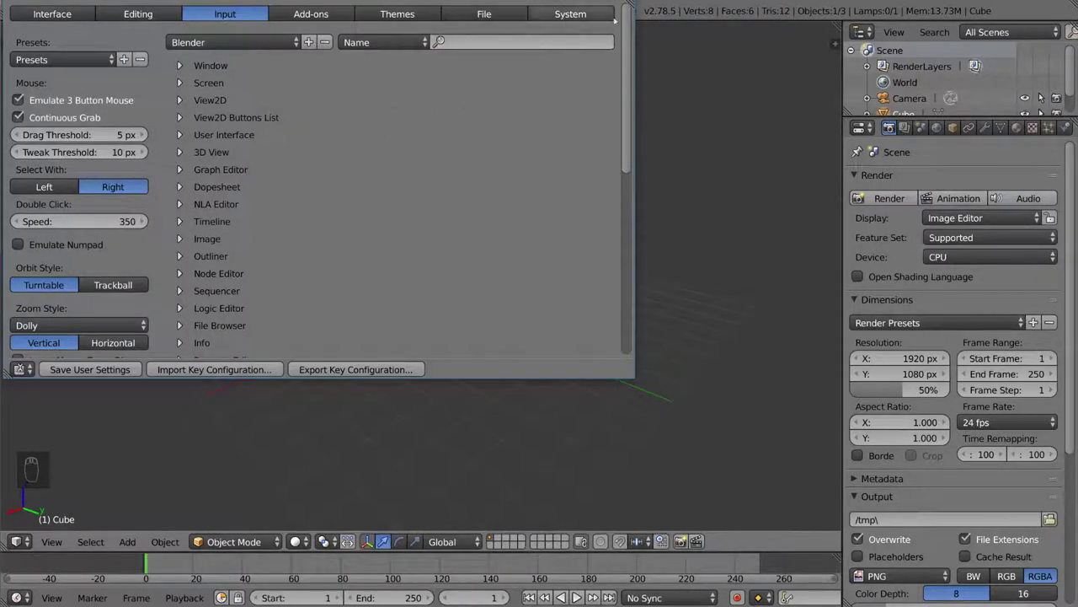
key("alt+F4")
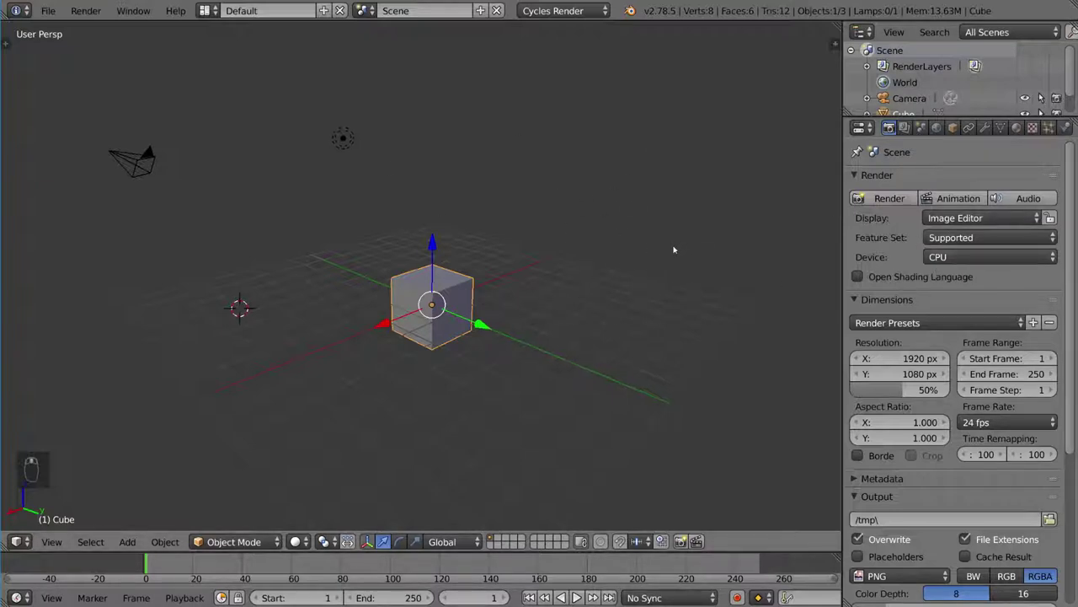
- Orbit around the cube and pan the scene left, ending looking down on it
middle_click_drag(674, 249, 441, 211)
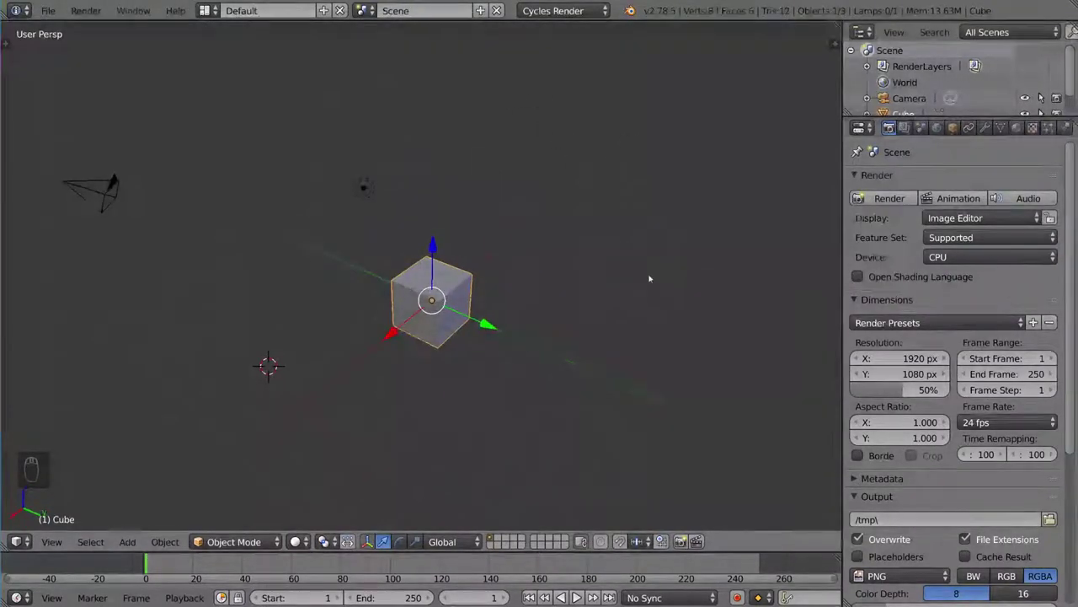
middle_click_drag(724, 277, 342, 272, "shift")
middle_click_drag(414, 273, 525, 255)
middle_click_drag(531, 352, 450, 201)
middle_click_drag(571, 239, 226, 430)
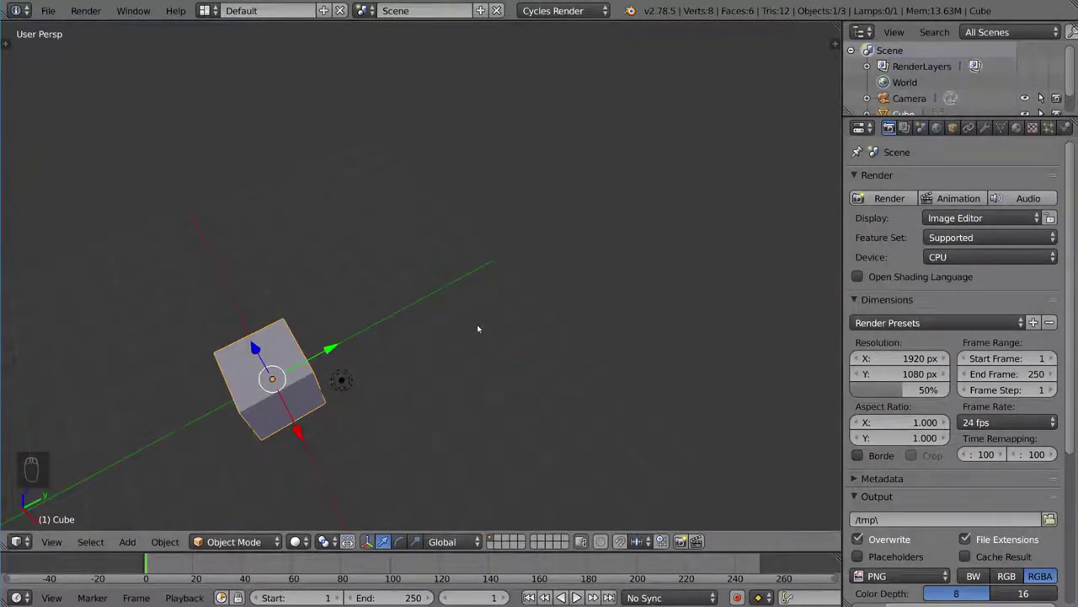
- Frame the cube near face-on, then toggle Emulate Numpad on and off in User Preferences
key("KP_Decimal")
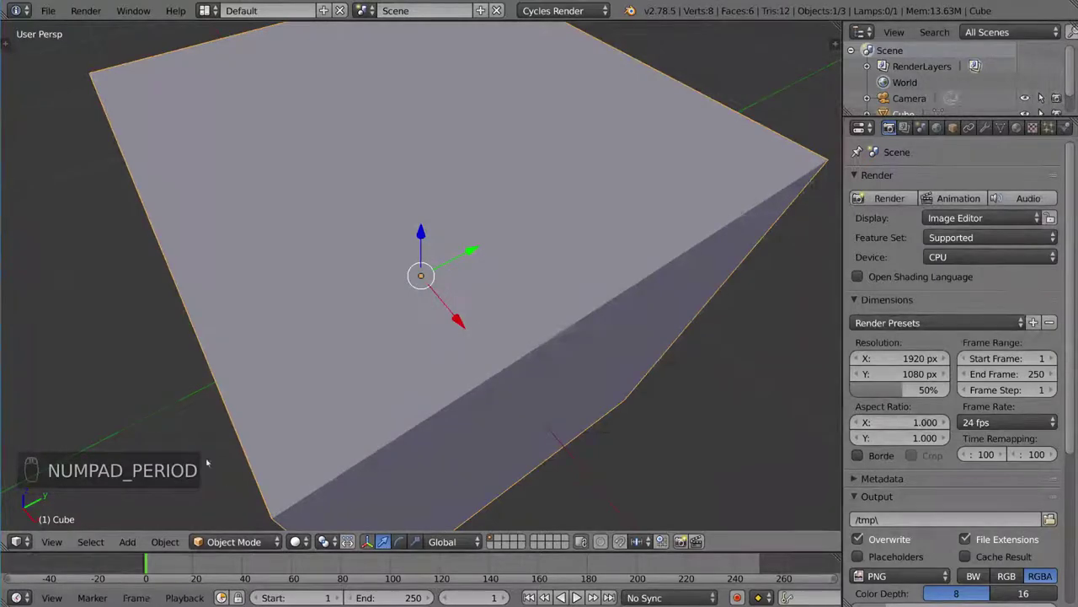
middle_click_drag(432, 334, 283, 310)
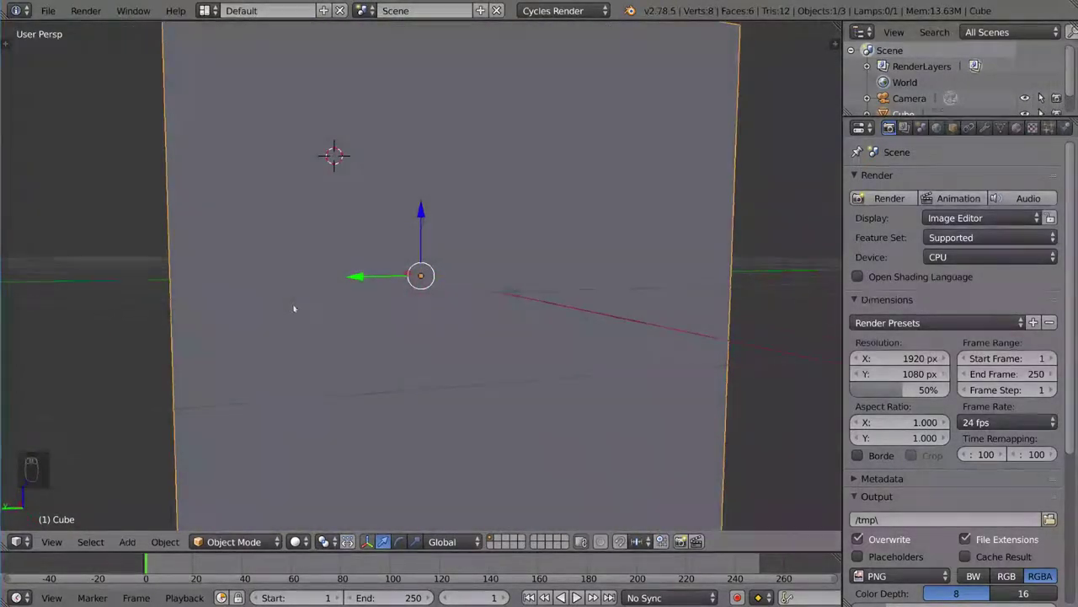
left_click(48, 10)
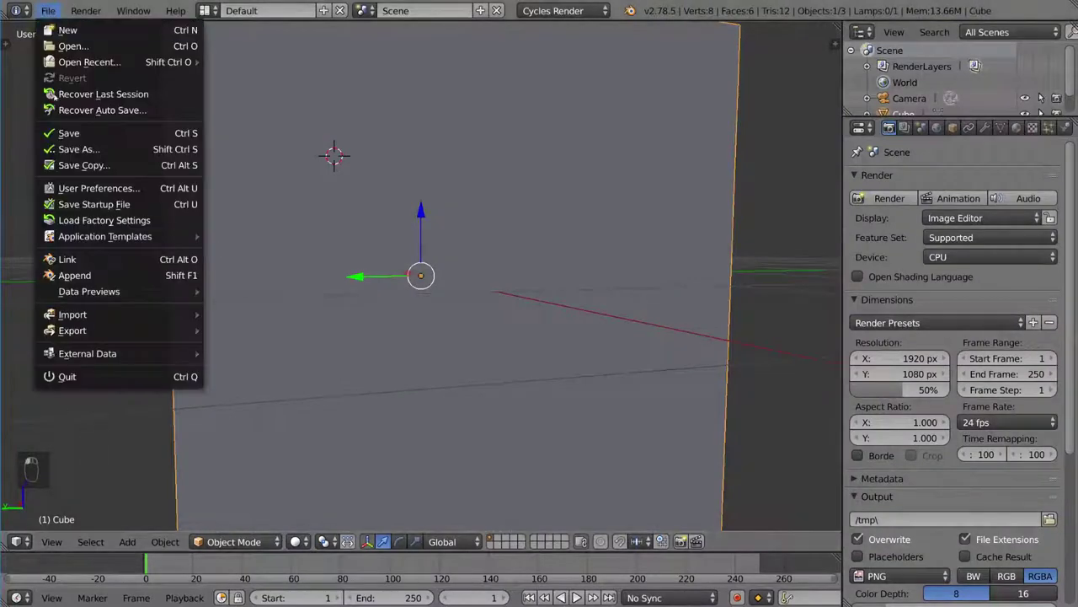
left_click(51, 187)
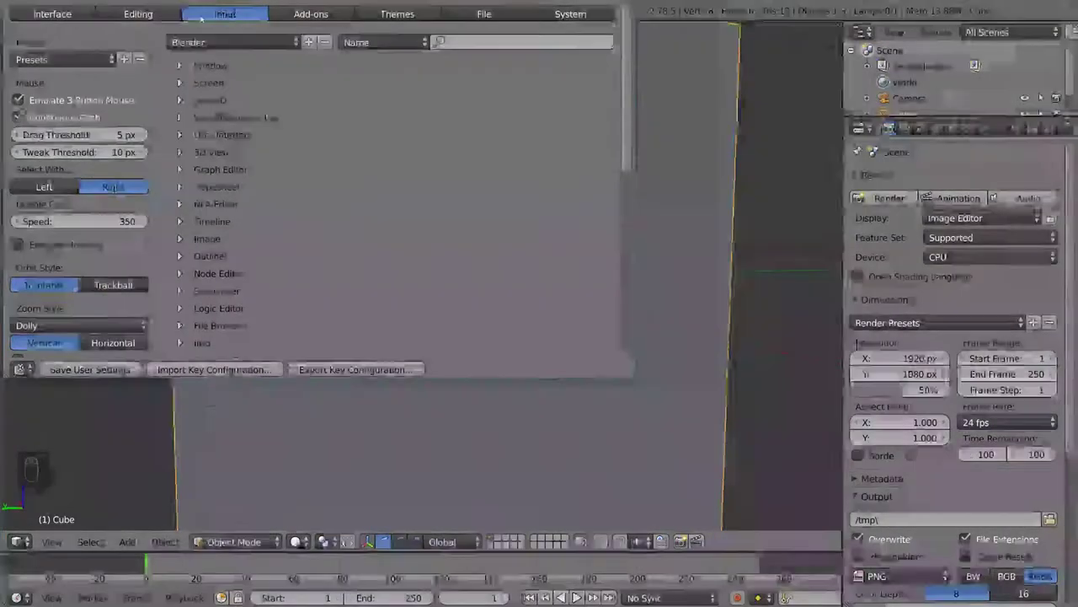
left_click(20, 246)
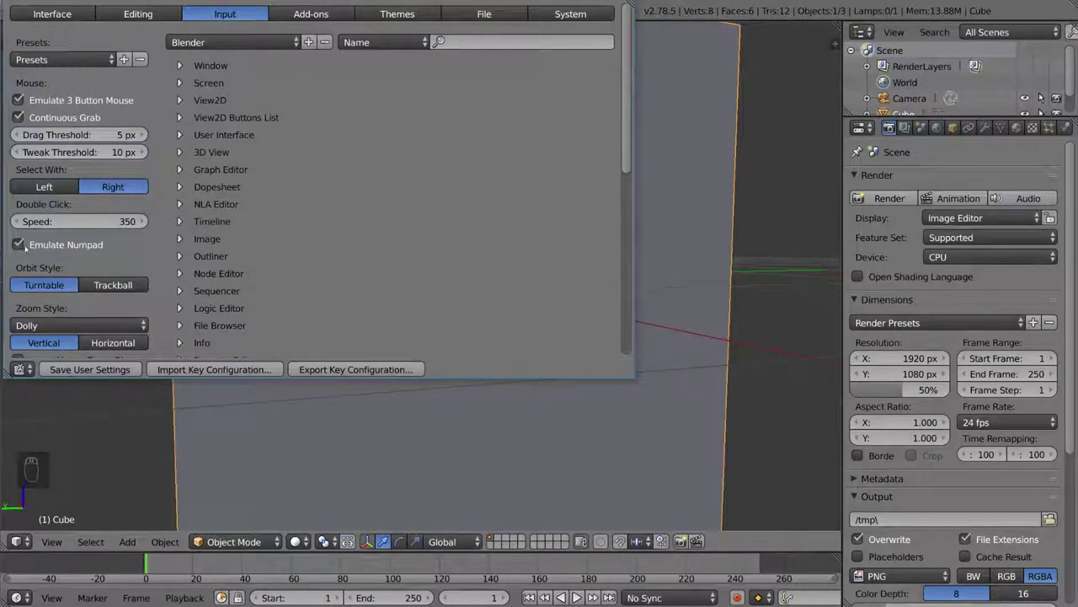
left_click(23, 247)
left_click(726, 112)
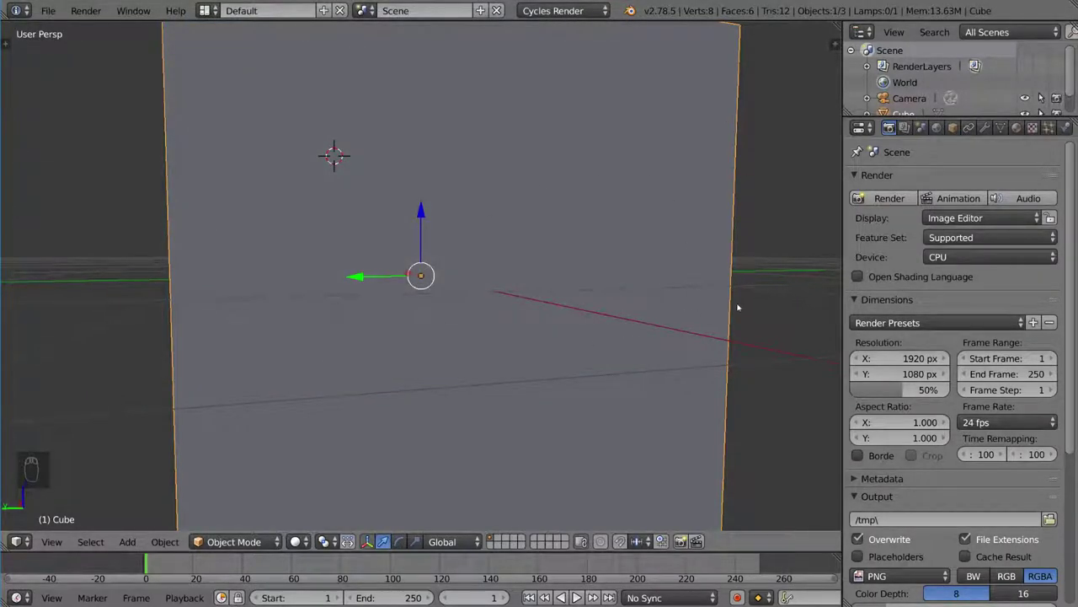
- Zoom in and out and orbit until the cube sits small near the top, seen from above
scroll(735, 308, "down", 3)
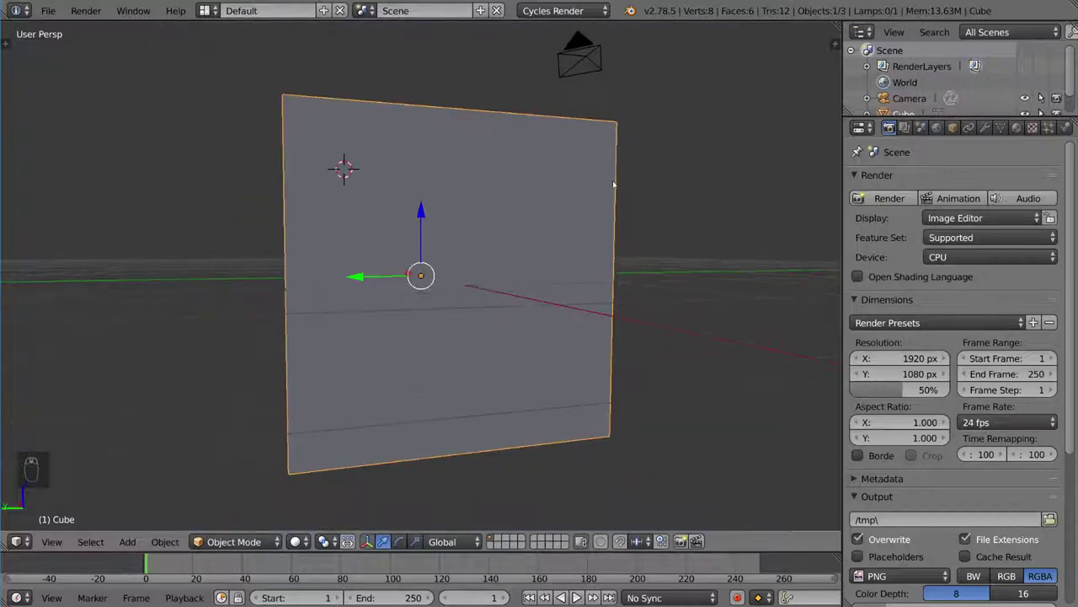
middle_click_drag(613, 184, 636, 271)
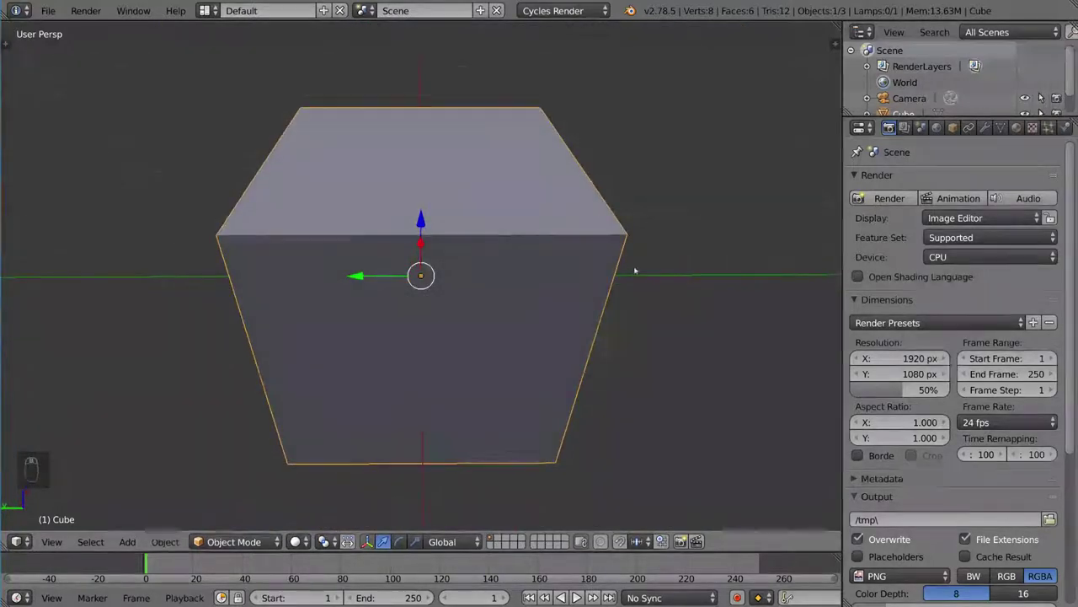
scroll(635, 270, "down", 5)
scroll(595, 238, "up", 3)
scroll(595, 240, "down", 5)
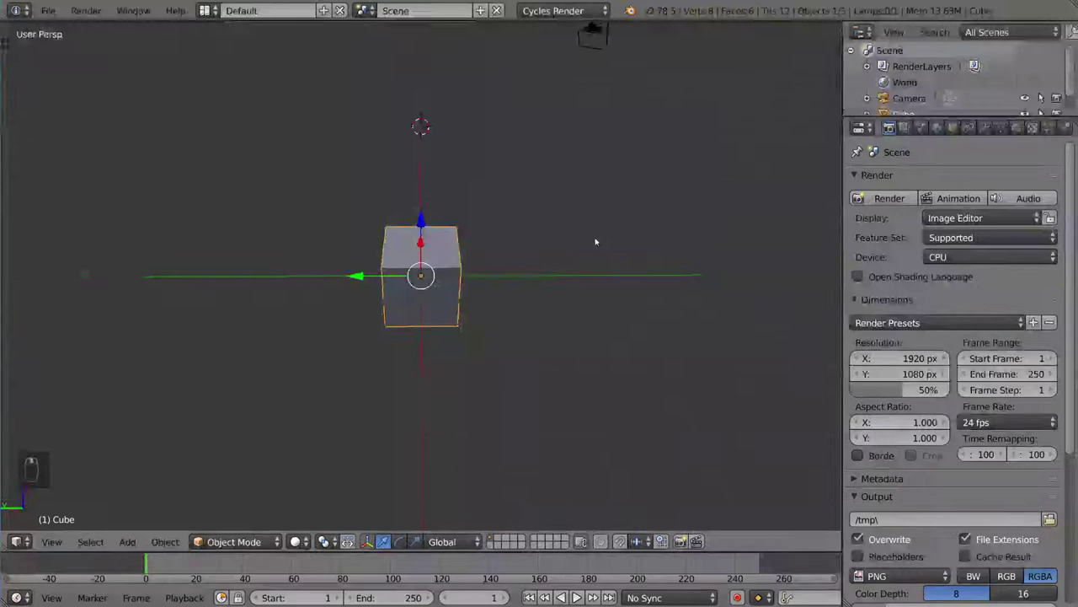
scroll(594, 242, "up", 5)
middle_click_drag(571, 317, 664, 301)
scroll(664, 300, "down", 8)
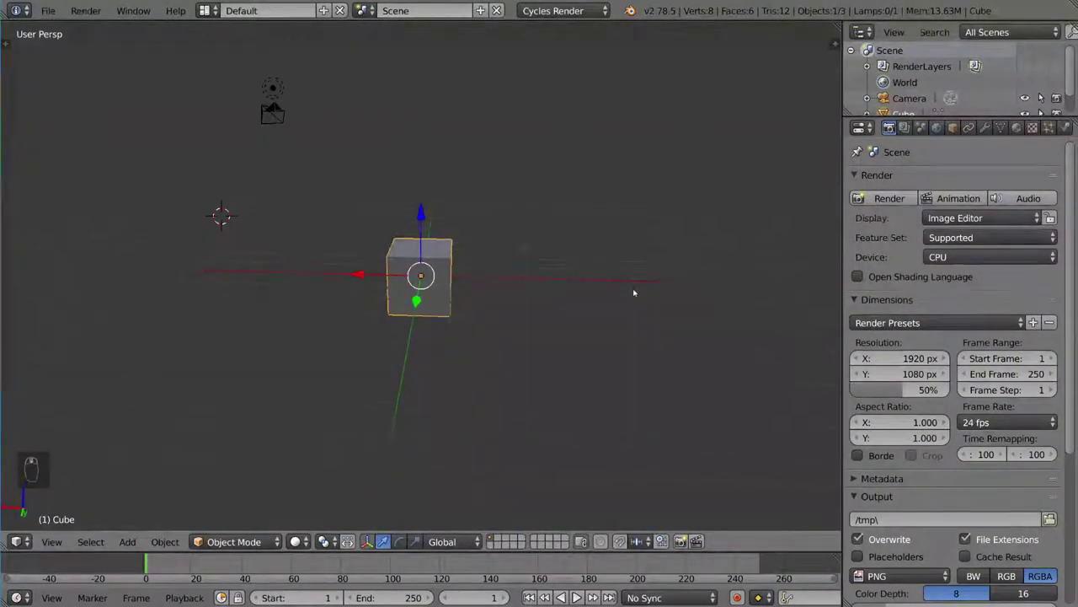
scroll(633, 291, "up", 7)
scroll(633, 292, "down", 6)
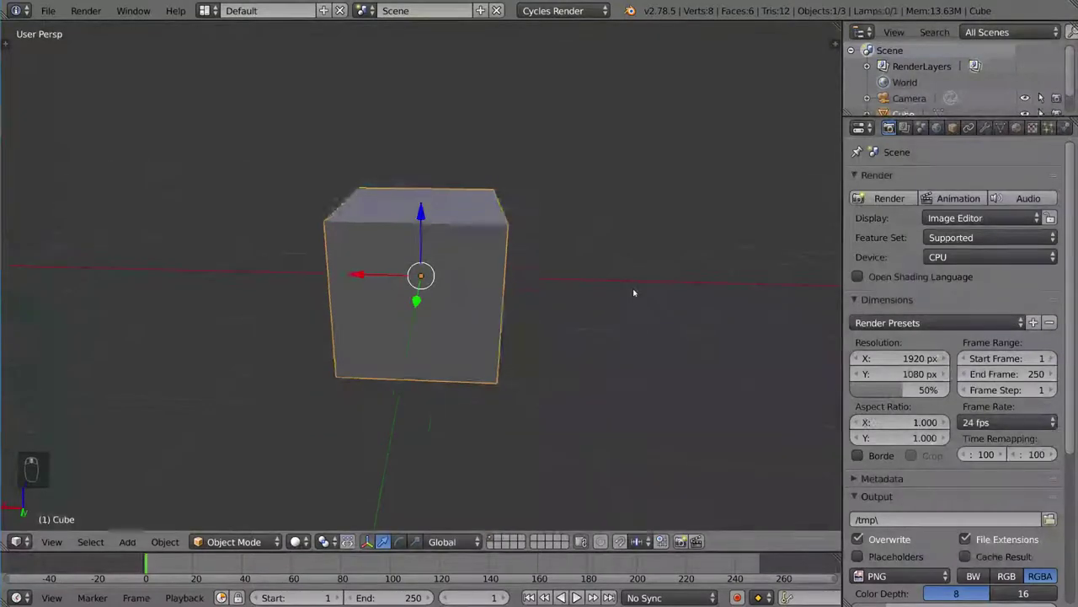
scroll(633, 293, "up", 3)
scroll(634, 292, "up", 3)
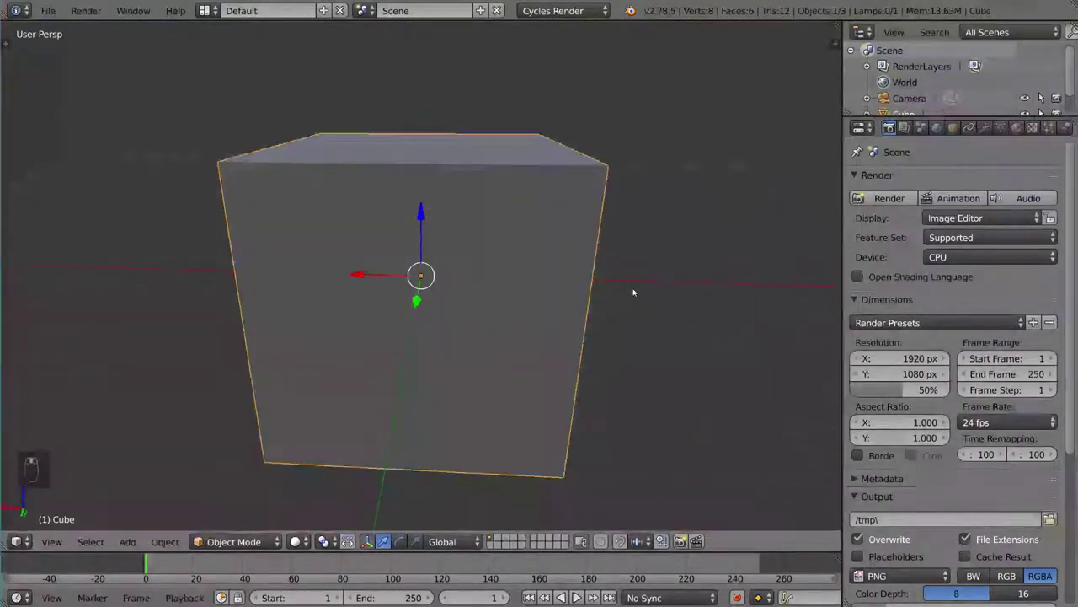
scroll(632, 291, "down", 5)
scroll(633, 292, "down", 2)
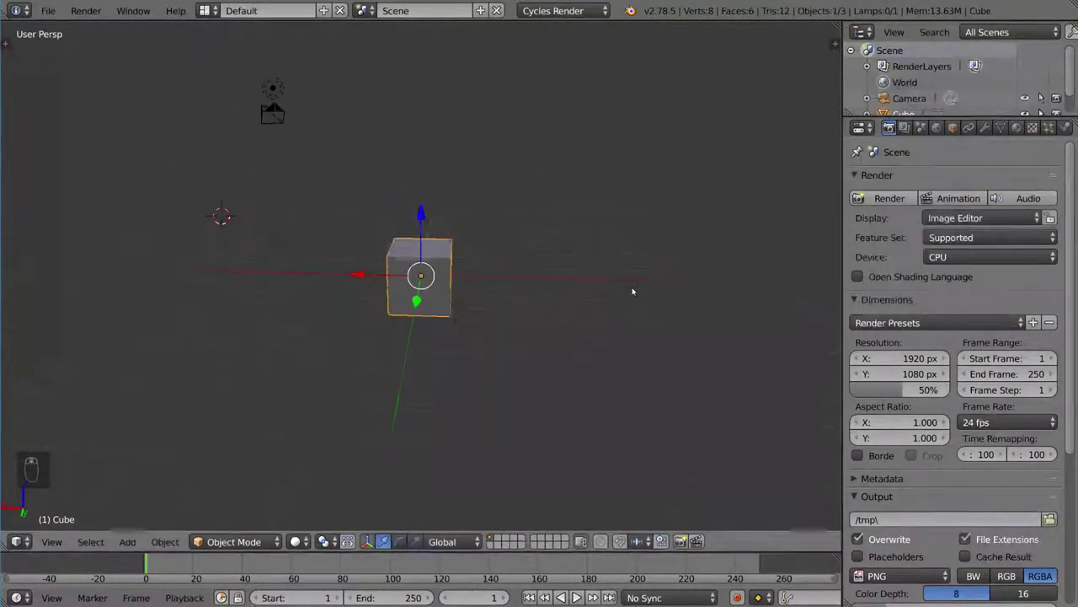
scroll(632, 291, "up", 4)
middle_click_drag(632, 291, 620, 248)
scroll(439, 295, "down", 3)
scroll(517, 236, "down", 2)
scroll(621, 248, "up", 3)
middle_click_drag(582, 397, 491, 231)
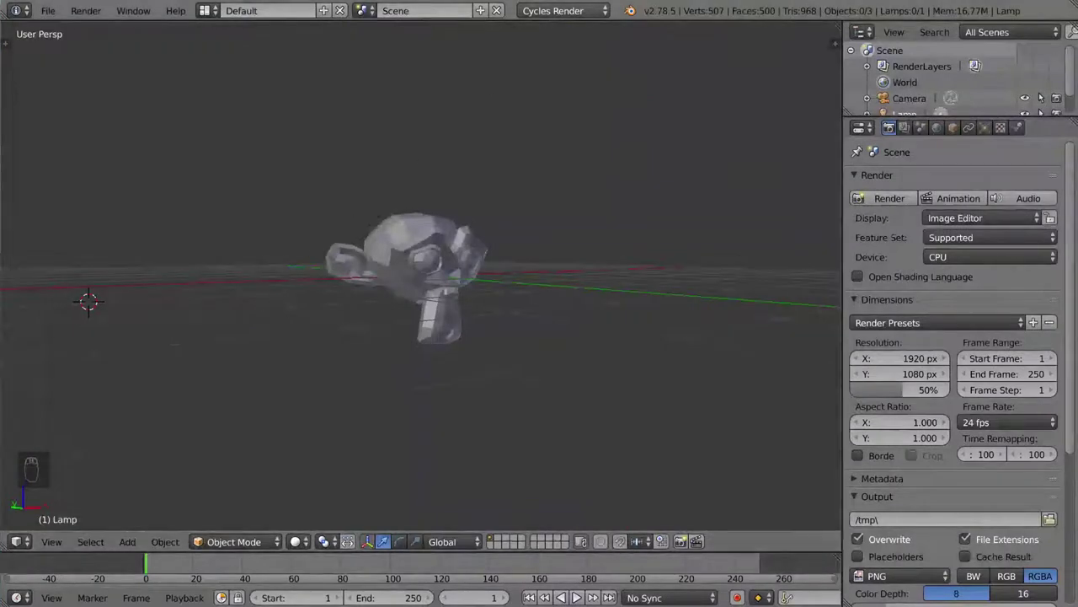
- Orbit around Suzanne and the camera, viewing the grid from above and edge-on
scroll(691, 178, "down", 4)
middle_click_drag(688, 180, 698, 198)
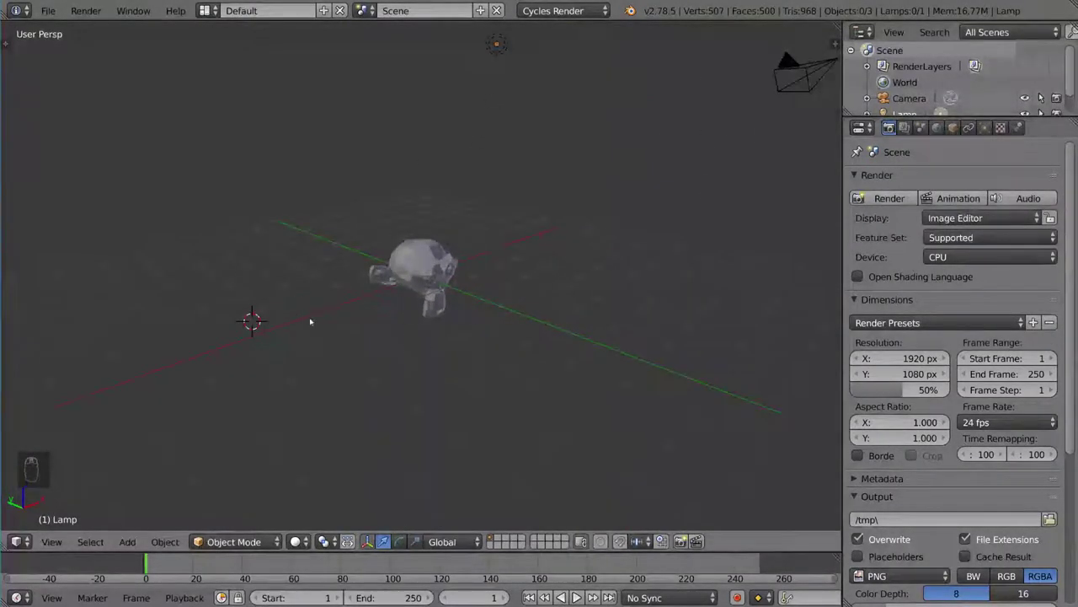
middle_click_drag(533, 275, 549, 258)
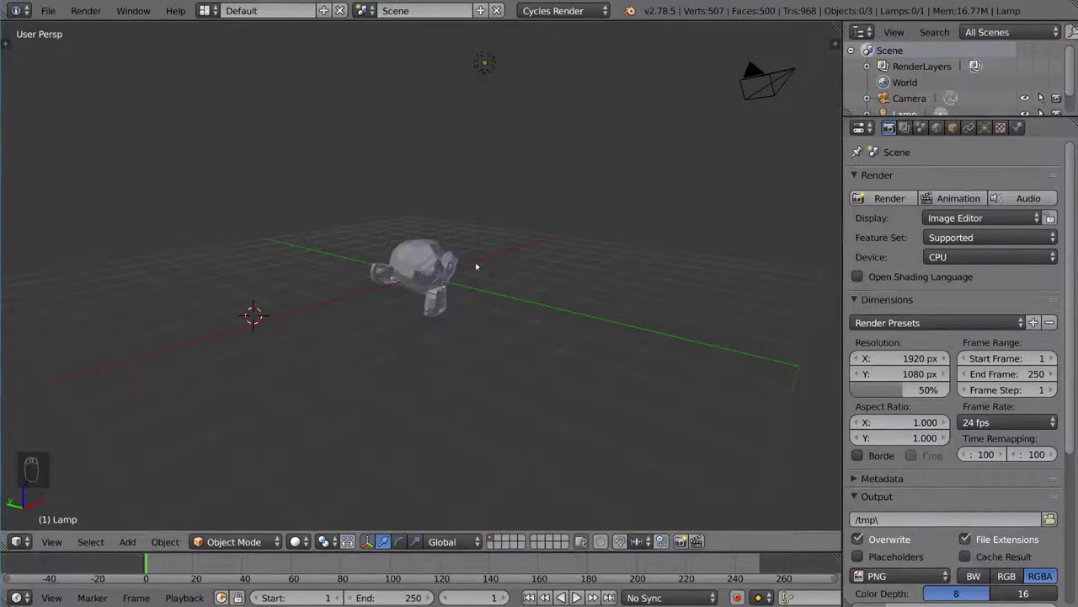
mouse_move(392, 331)
middle_mouse_down()
mouse_move(468, 266)
mouse_move(438, 253)
mouse_move(506, 228)
mouse_move(459, 269)
middle_mouse_up()
scroll(459, 270, "up", 4)
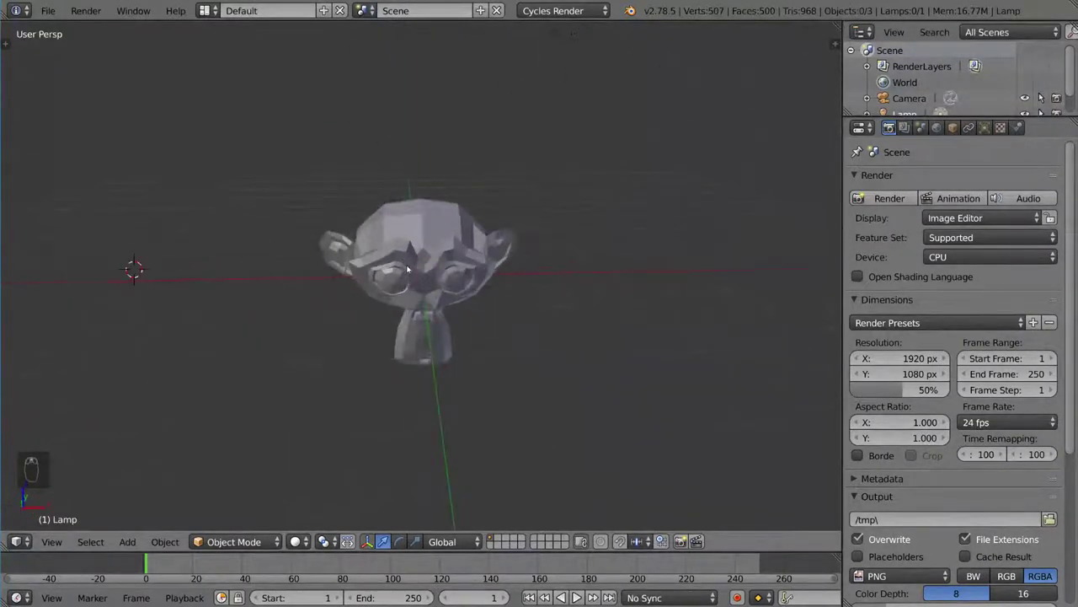
- Inspect Suzanne in wireframe shading from a couple of angles, then return to solid shading
key("z")
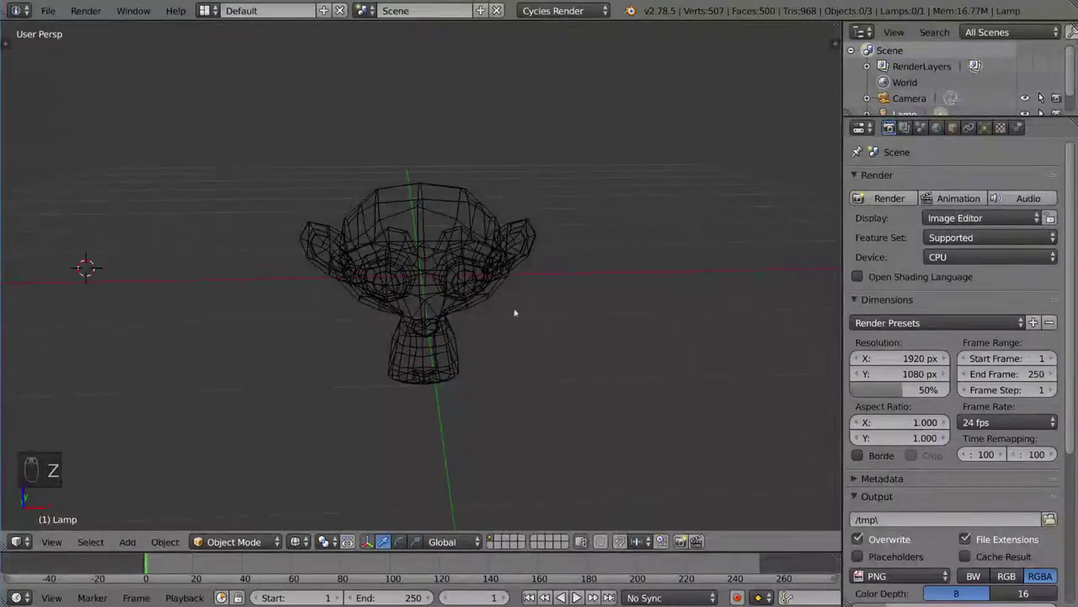
middle_click_drag(551, 263, 517, 273)
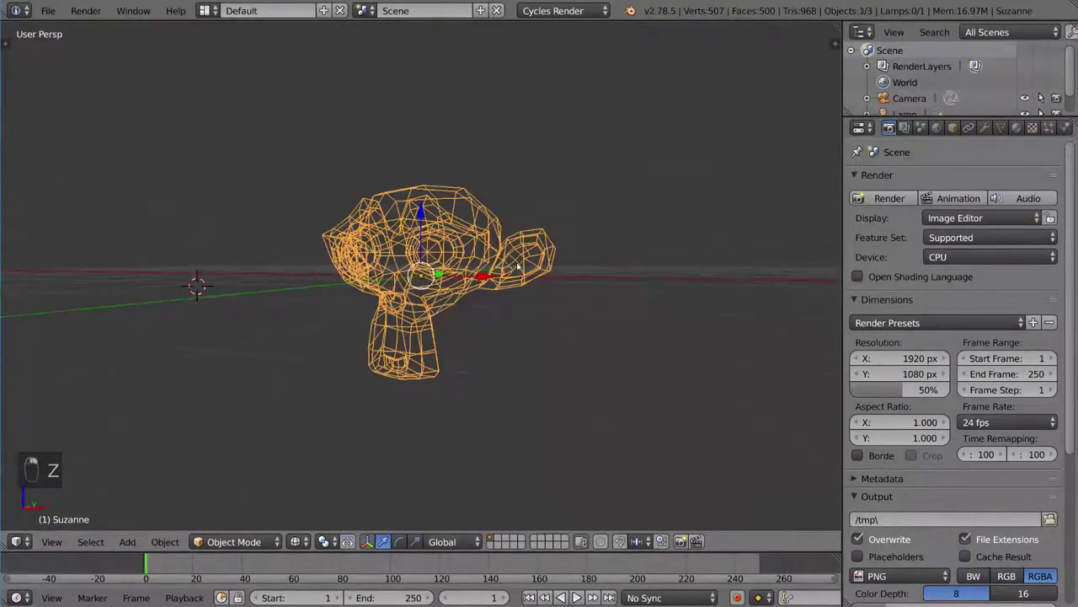
mouse_move(517, 266)
middle_mouse_down()
mouse_move(525, 320)
mouse_move(556, 316)
mouse_move(556, 248)
mouse_move(618, 262)
mouse_move(556, 257)
mouse_move(560, 243)
mouse_move(553, 272)
mouse_move(563, 243)
mouse_move(510, 294)
mouse_move(518, 283)
middle_mouse_up()
key("z")
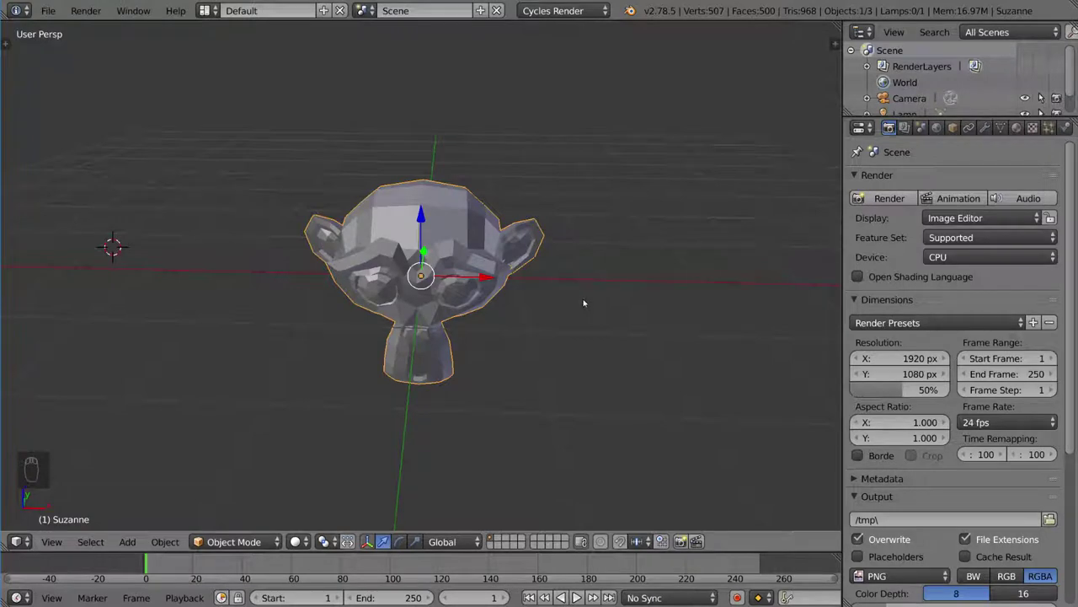
- Toggle the view between orthographic and perspective with Numpad 5, ending orthographic
key("KP_5")
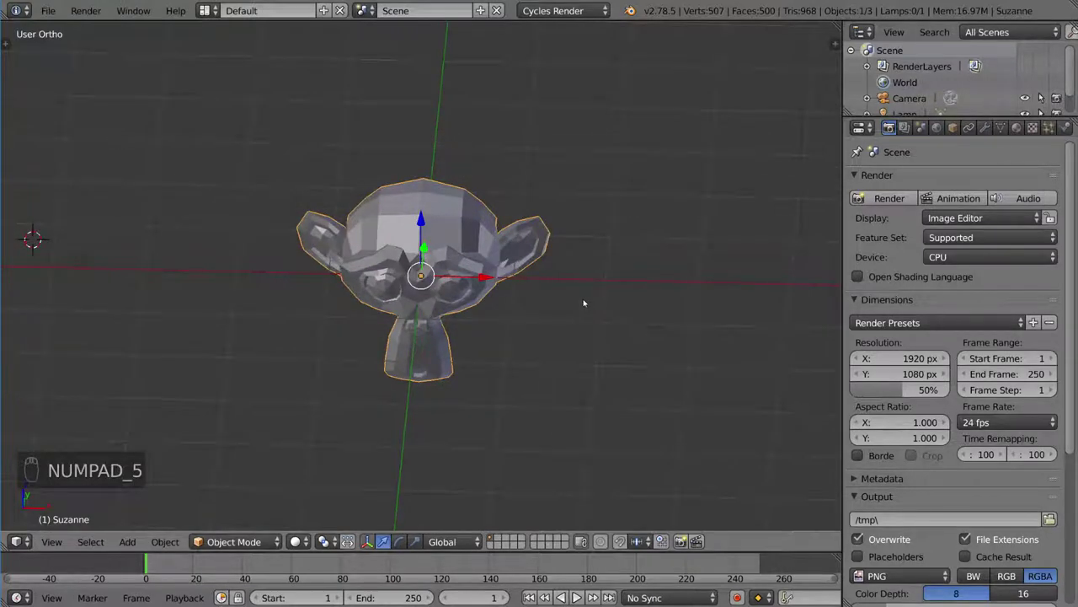
key("KP_5")
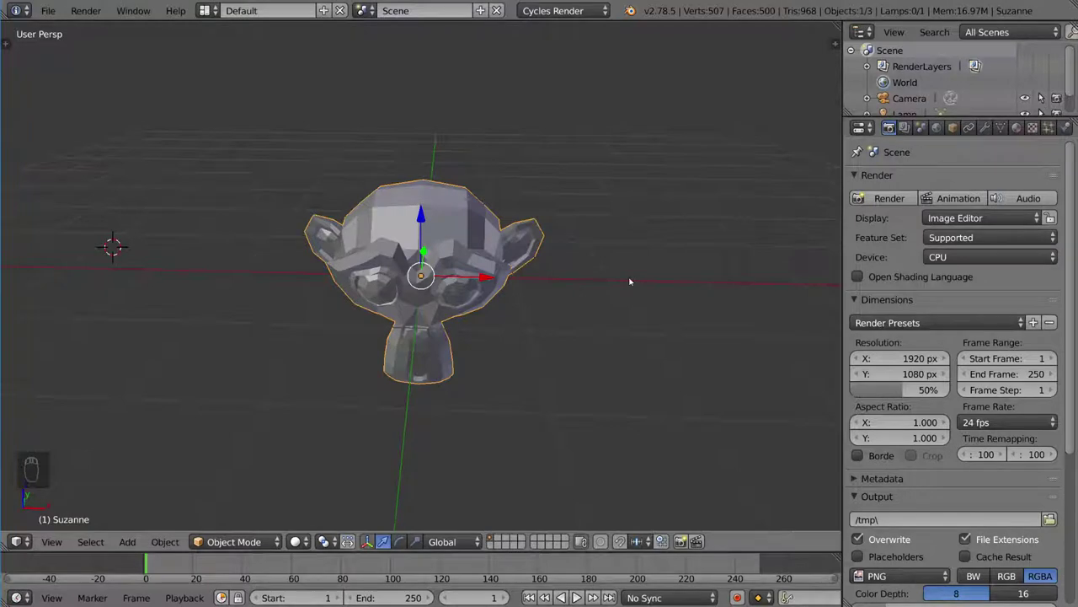
key("KP_5")
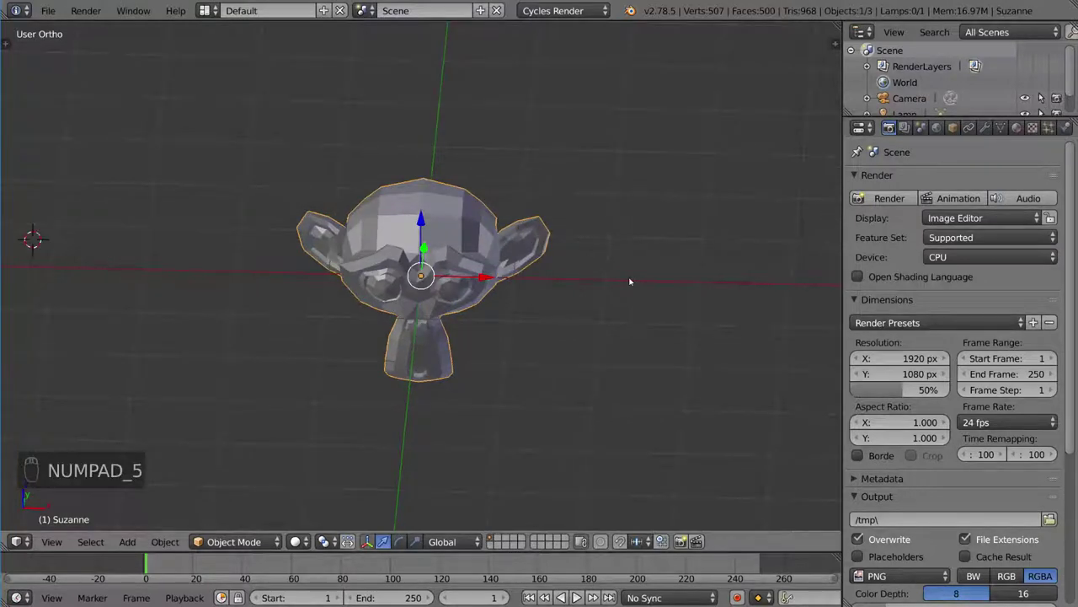
- Orbit around Suzanne until the camera is visible, then return to perspective
middle_click_drag(629, 281, 663, 288)
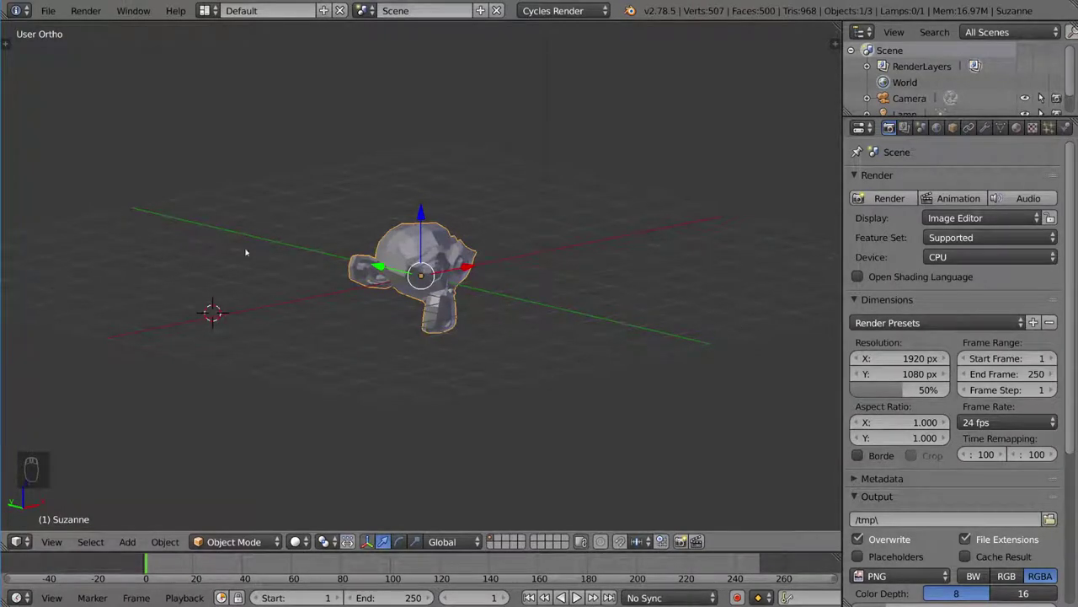
middle_click_drag(693, 317, 510, 363)
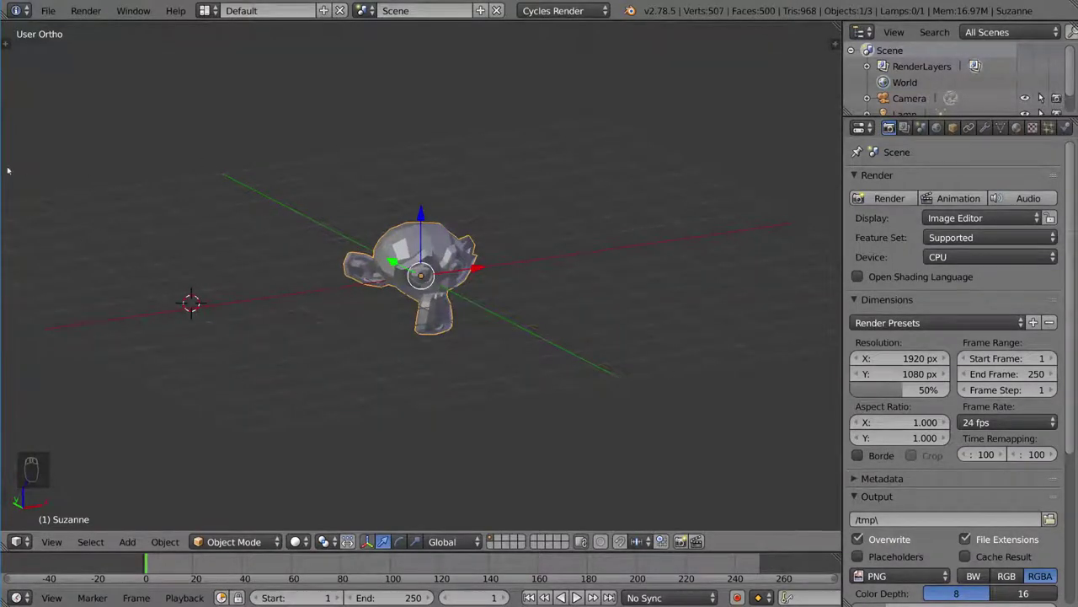
middle_click_drag(524, 221, 492, 256)
key("KP_5")
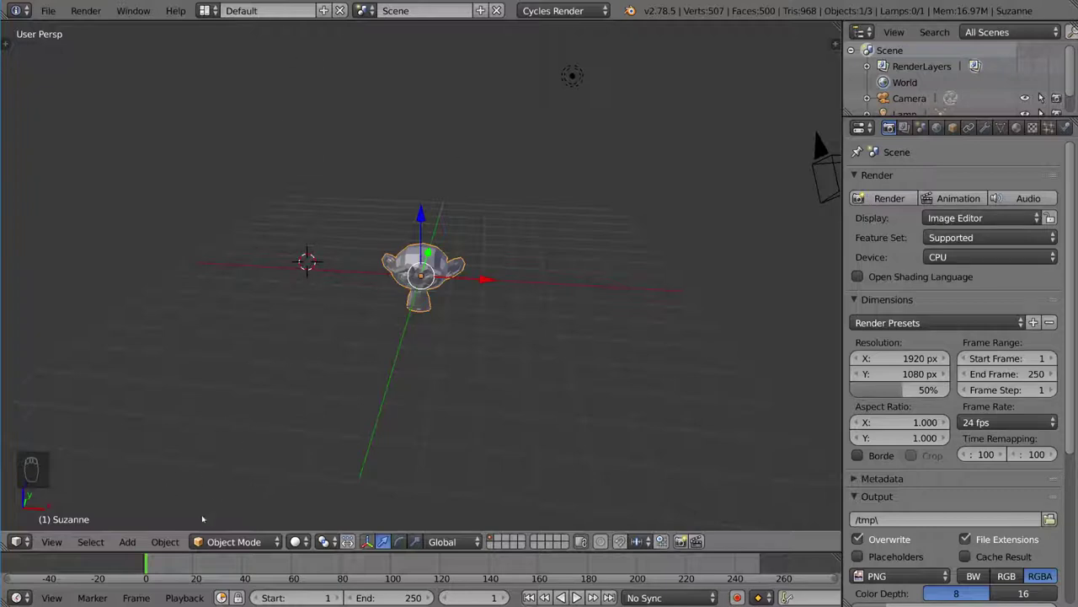
- View Suzanne straight from the front, toggling orthographic and perspective, ending orthographic
middle_click_drag(368, 202, 543, 312)
key("KP_1")
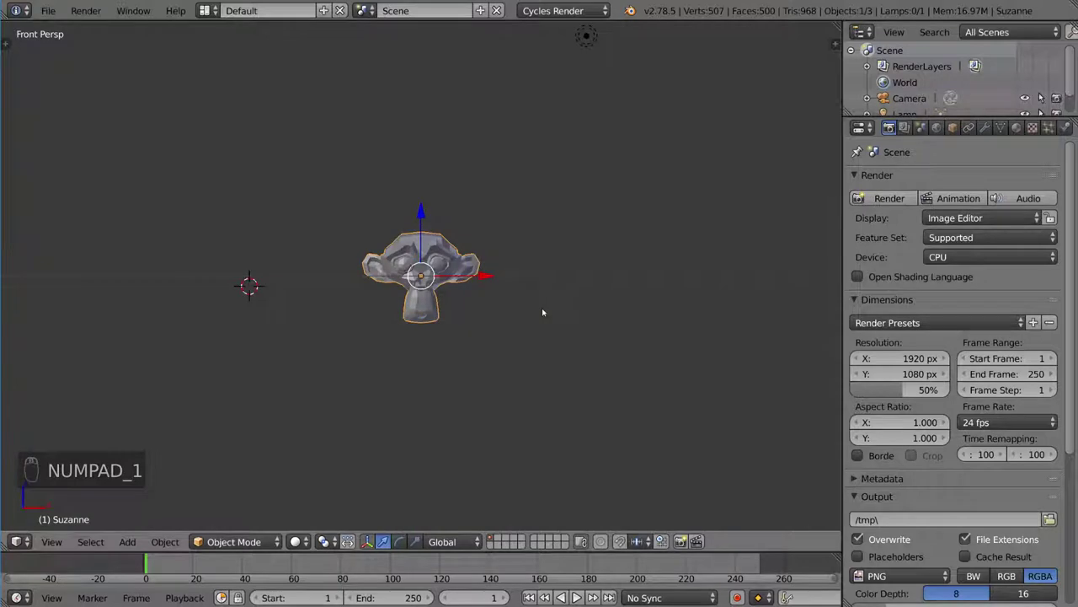
key("KP_5")
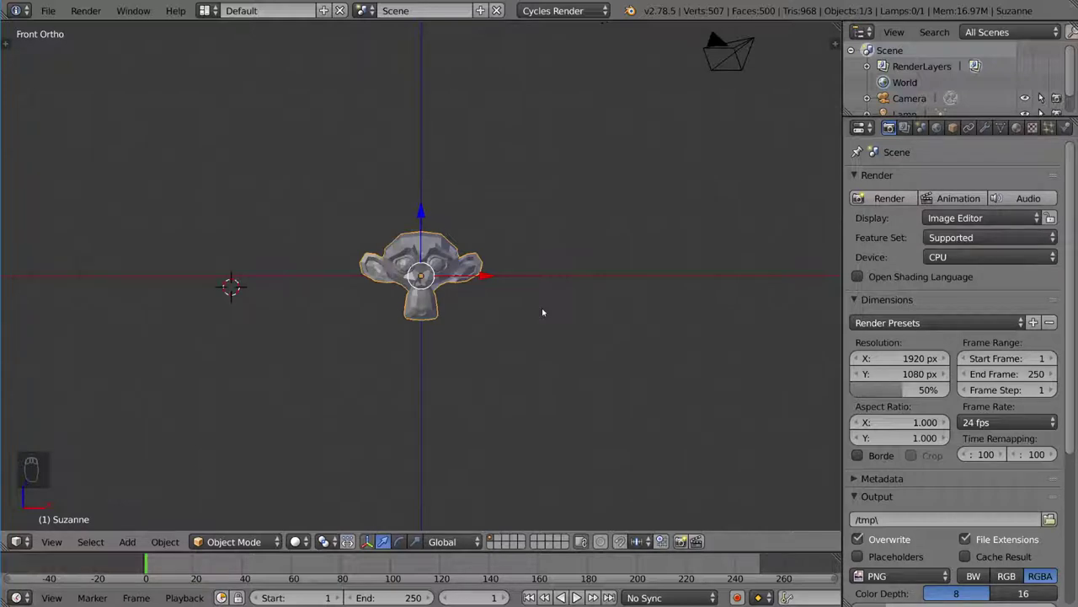
key("KP_5")
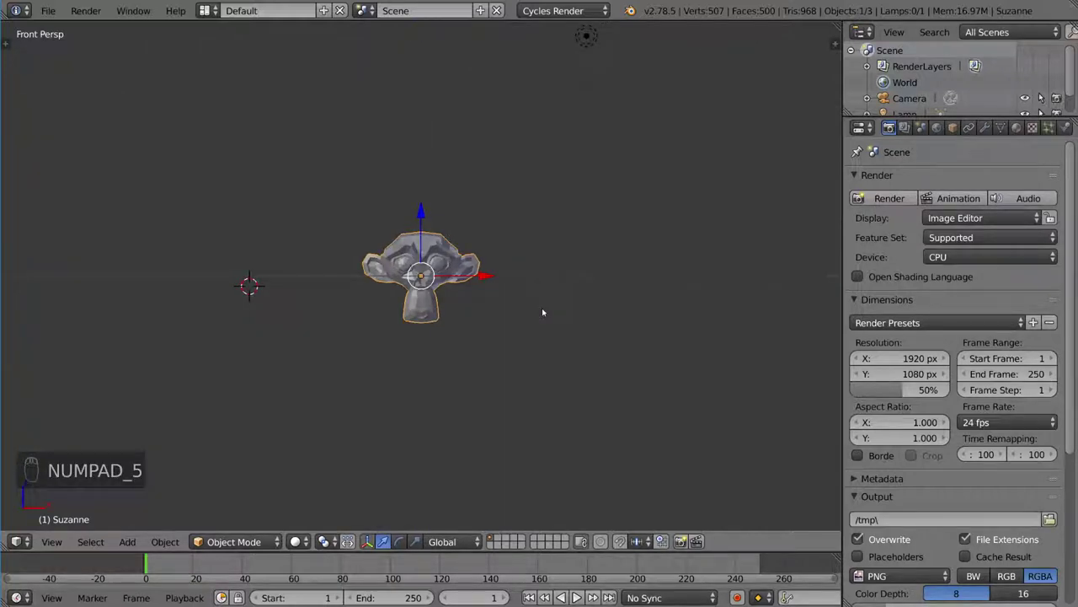
key("KP_5")
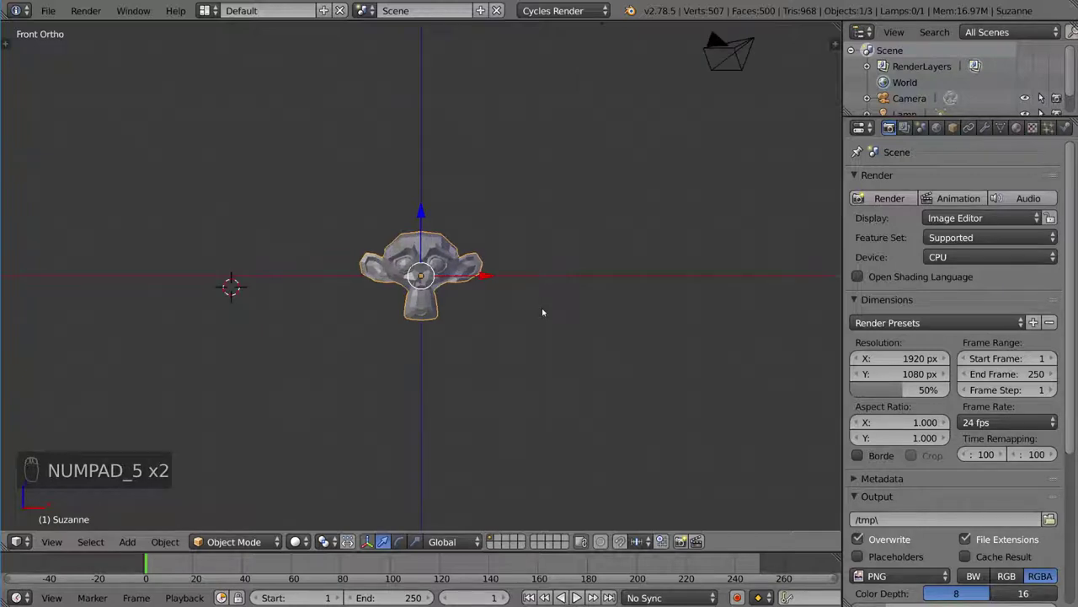
key("KP_5")
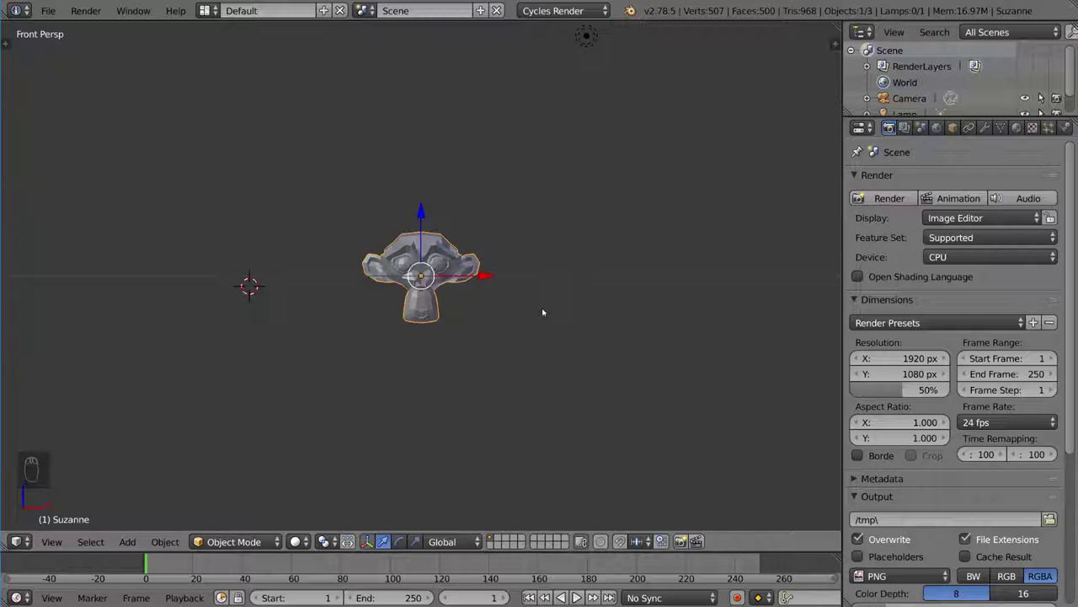
key("KP_5")
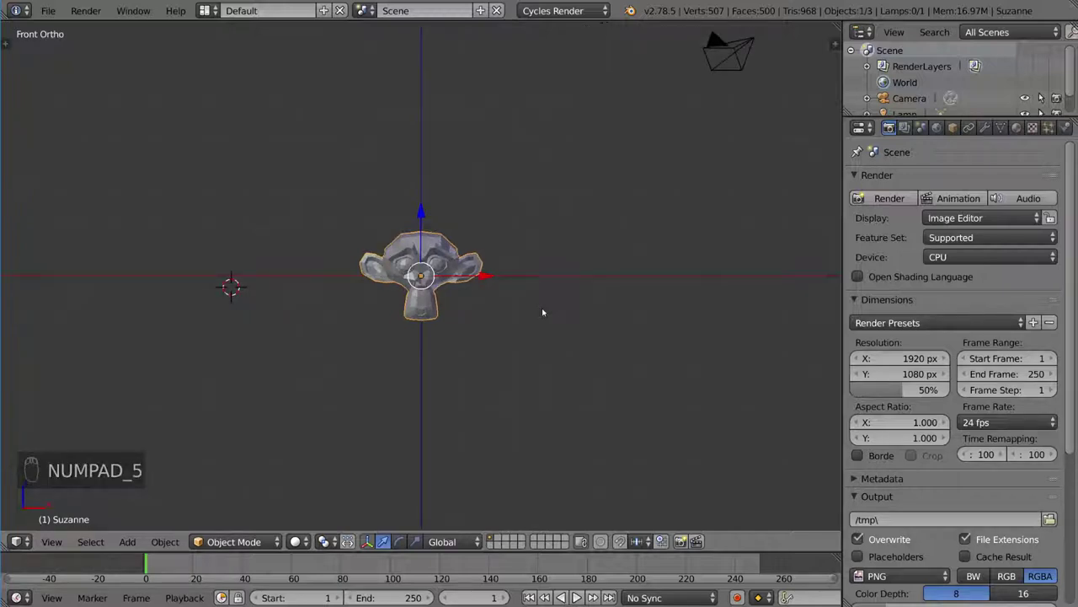
- Look at Suzanne from the right, left, back, top and bottom in turn
key("KP_3")
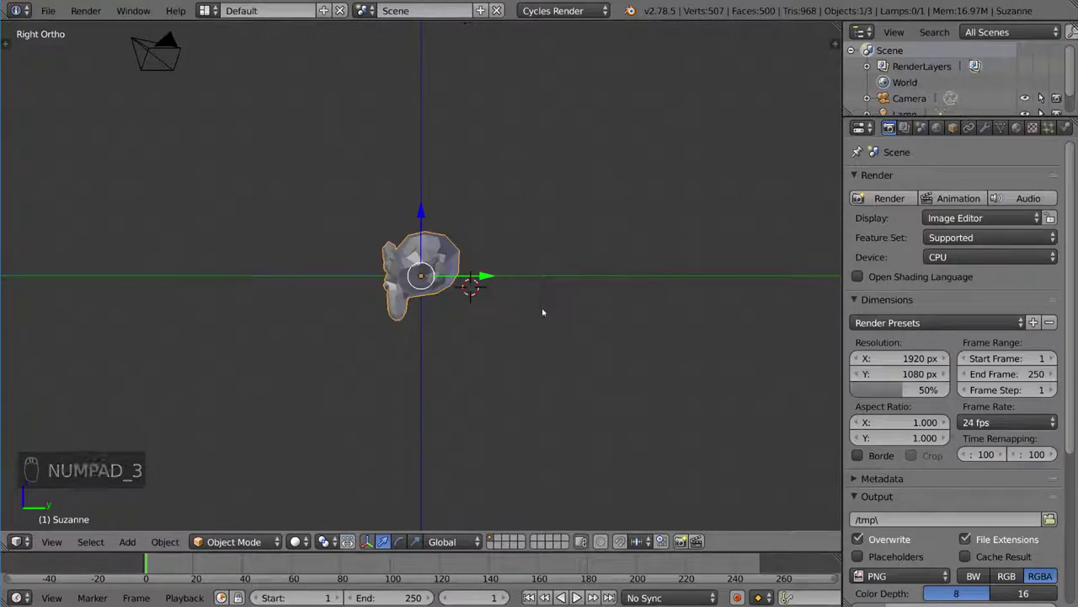
key("ctrl+KP_3")
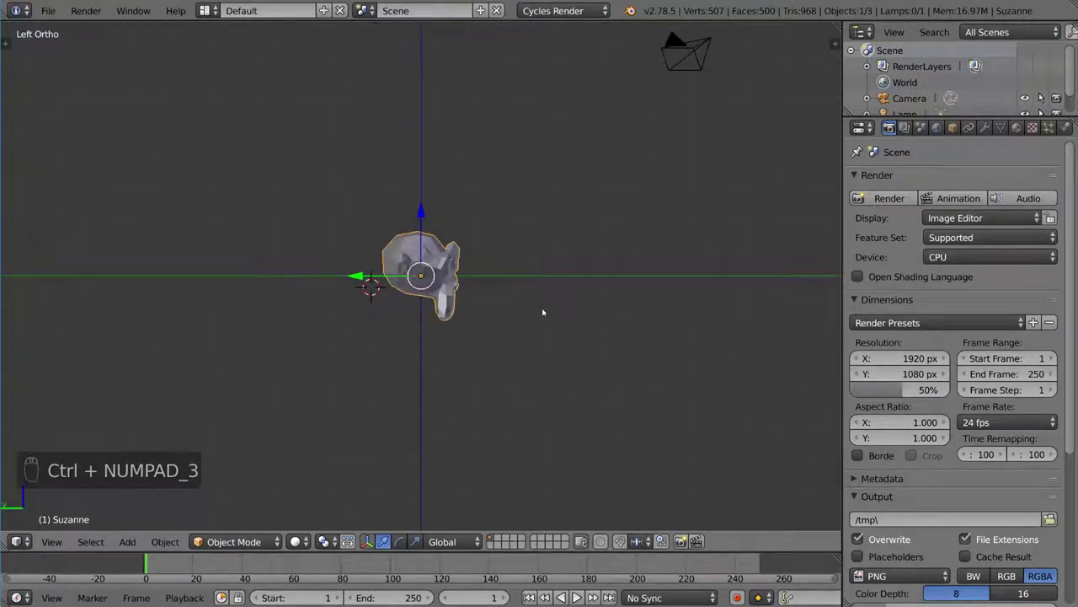
key("ctrl+KP_1")
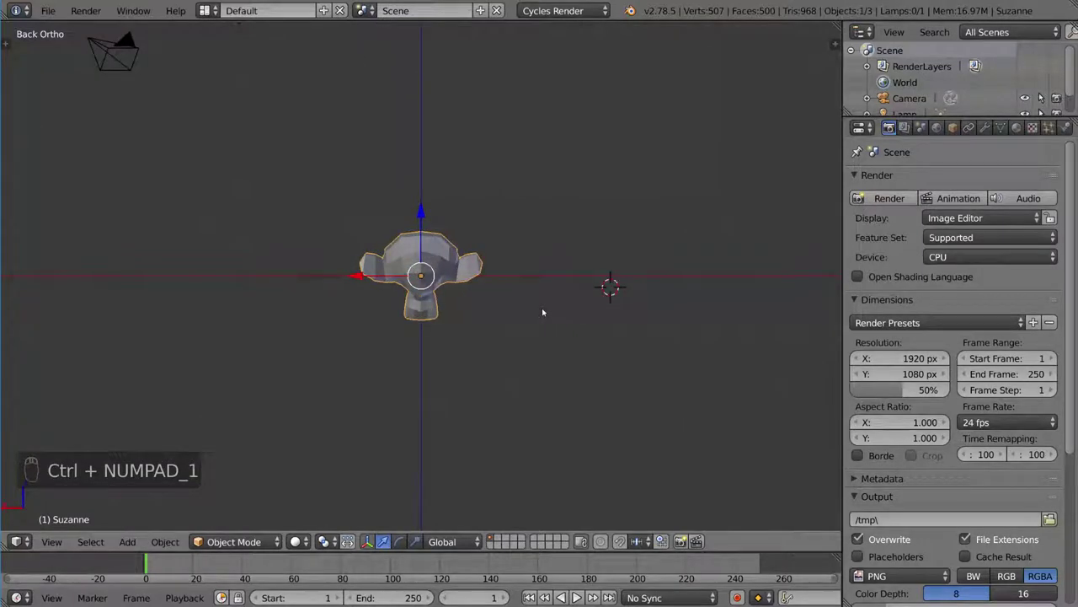
key("KP_7")
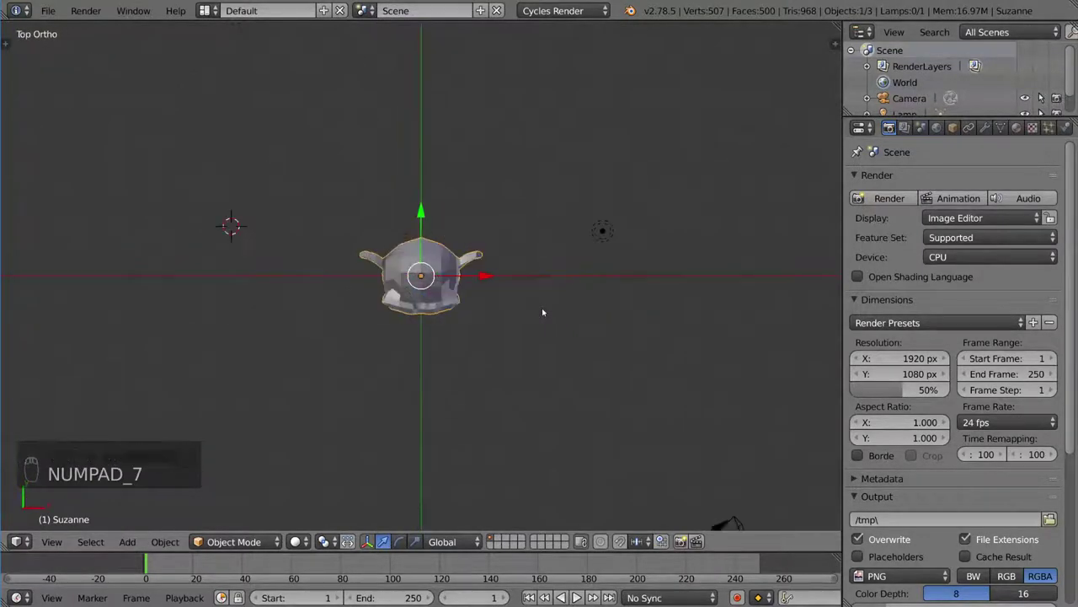
key("ctrl+KP_7")
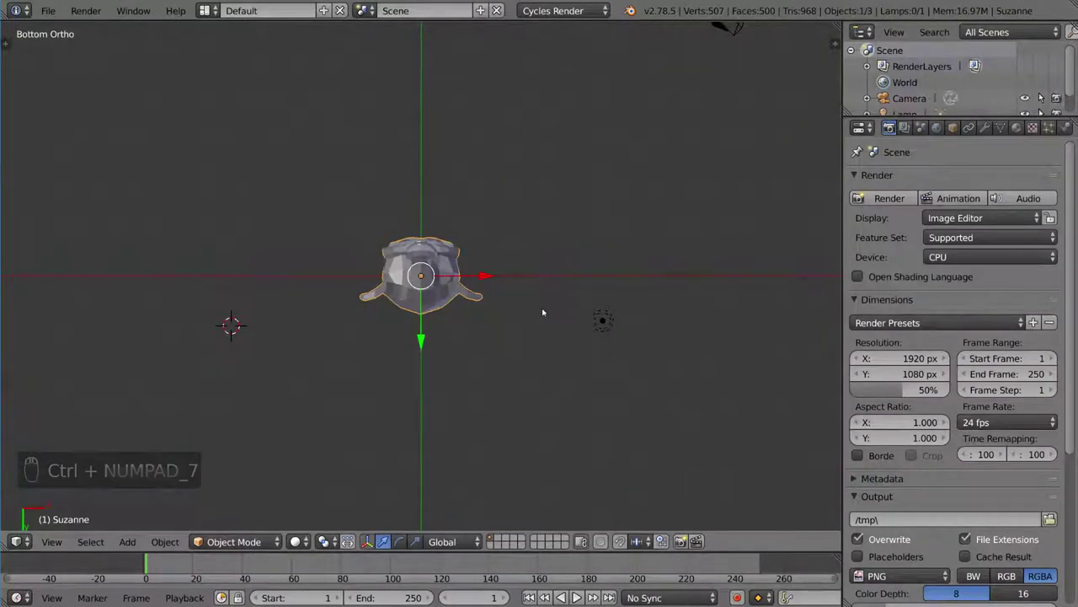
- Flip between opposite views with Numpad 9 from the front and right-side views
key("KP_9")
key("KP_9")
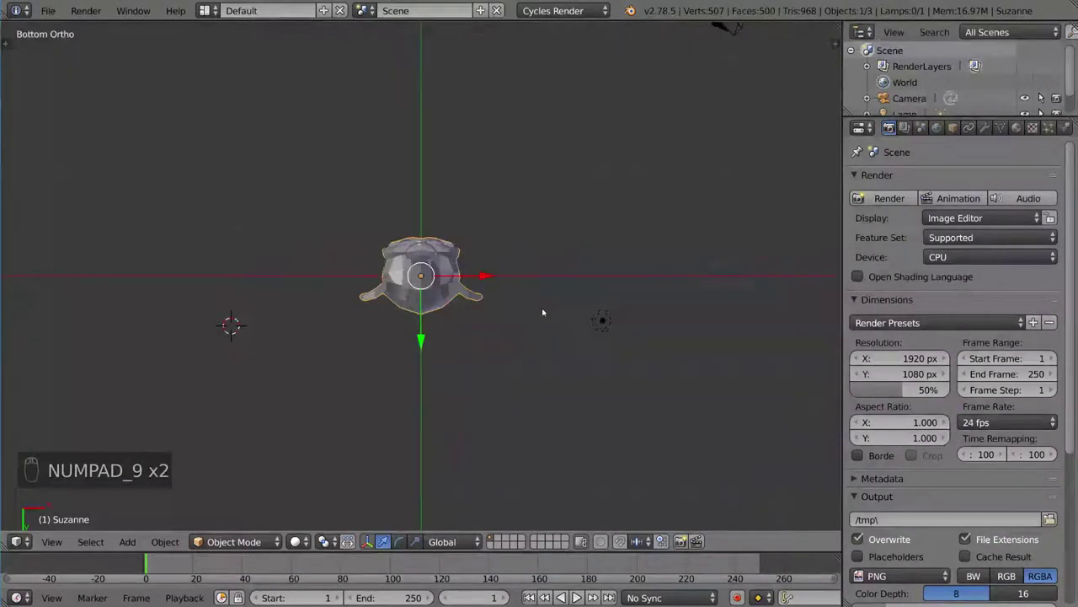
key("KP_1")
key("KP_9")
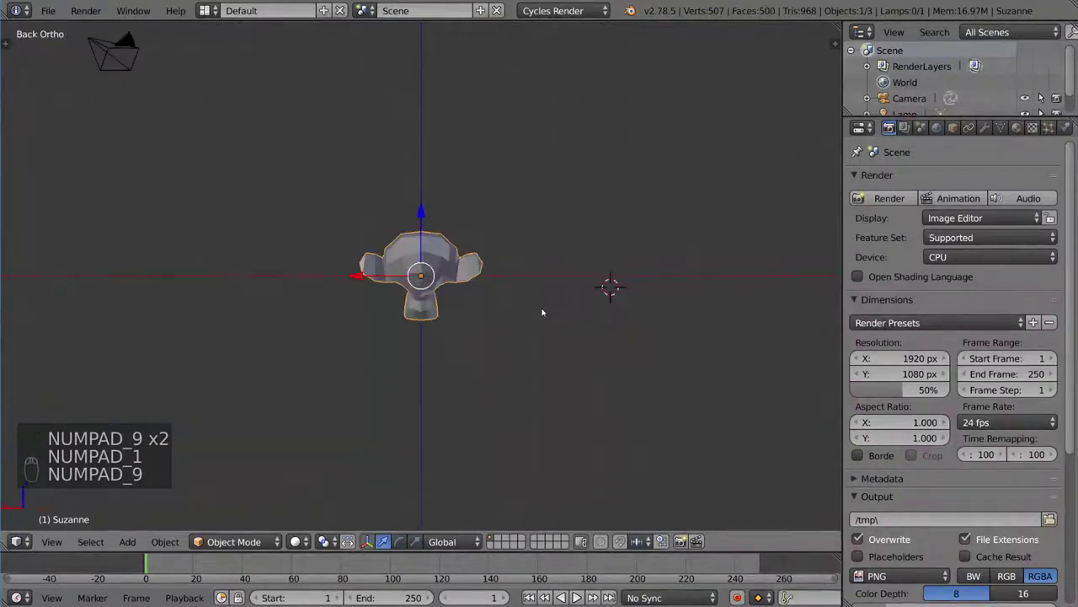
key("KP_9")
key("KP_9")
key("KP_9")
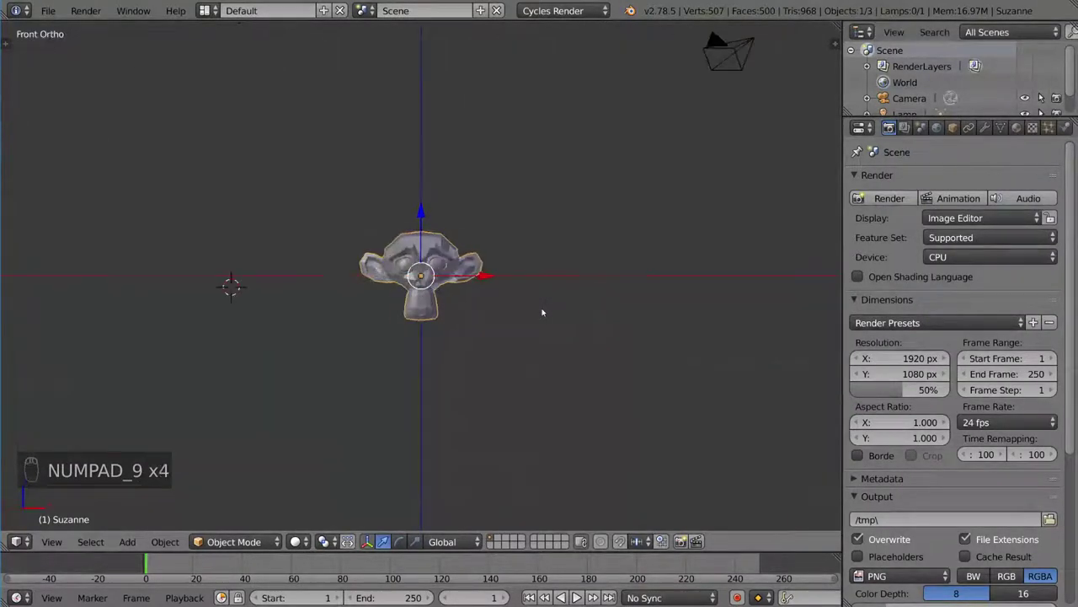
key("KP_3")
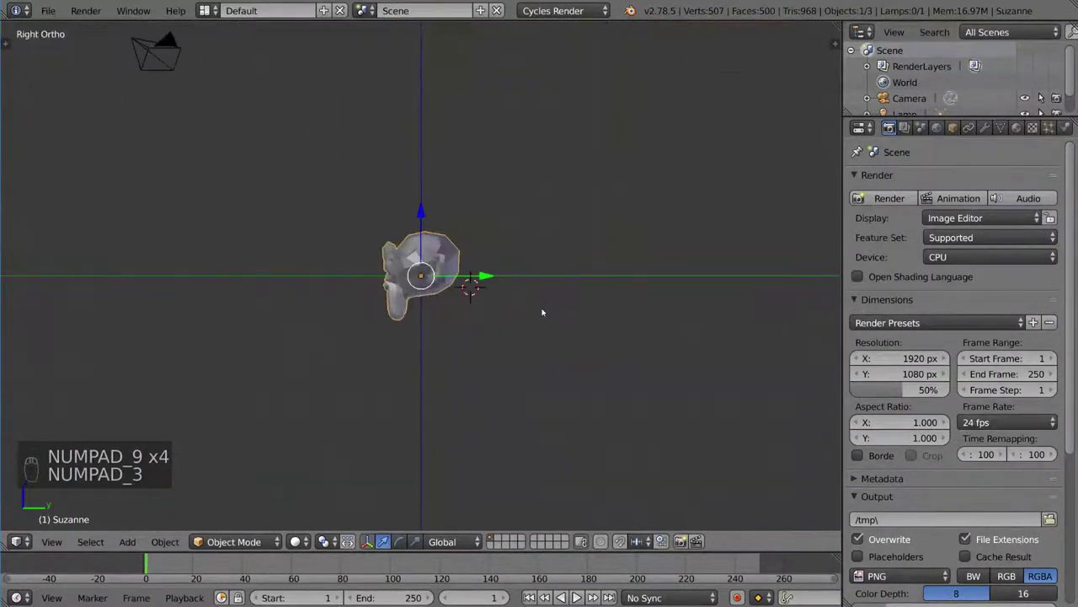
key("KP_9")
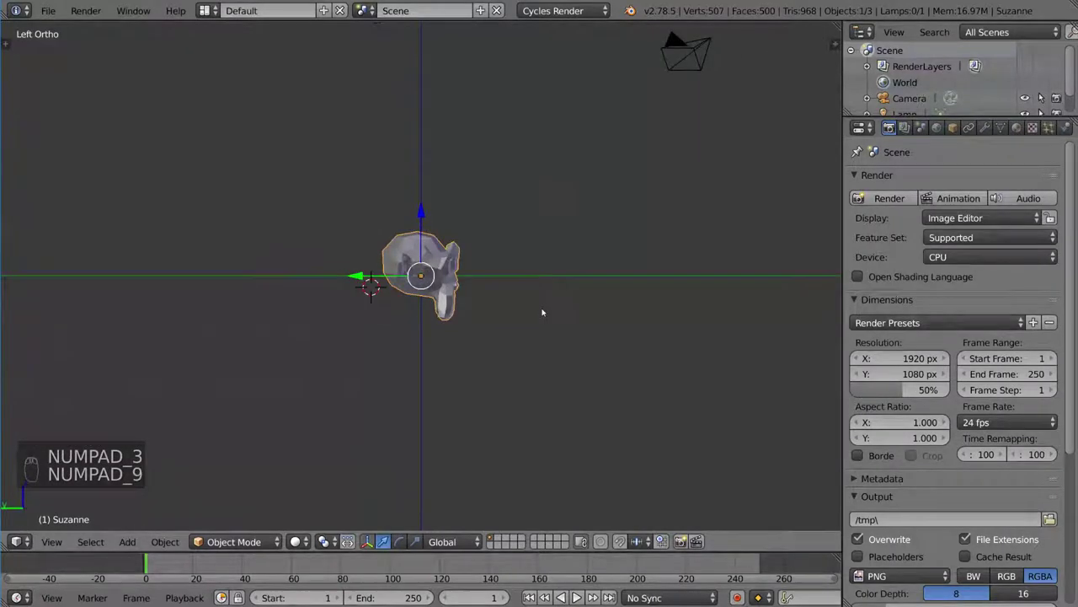
key("KP_9")
key("KP_9")
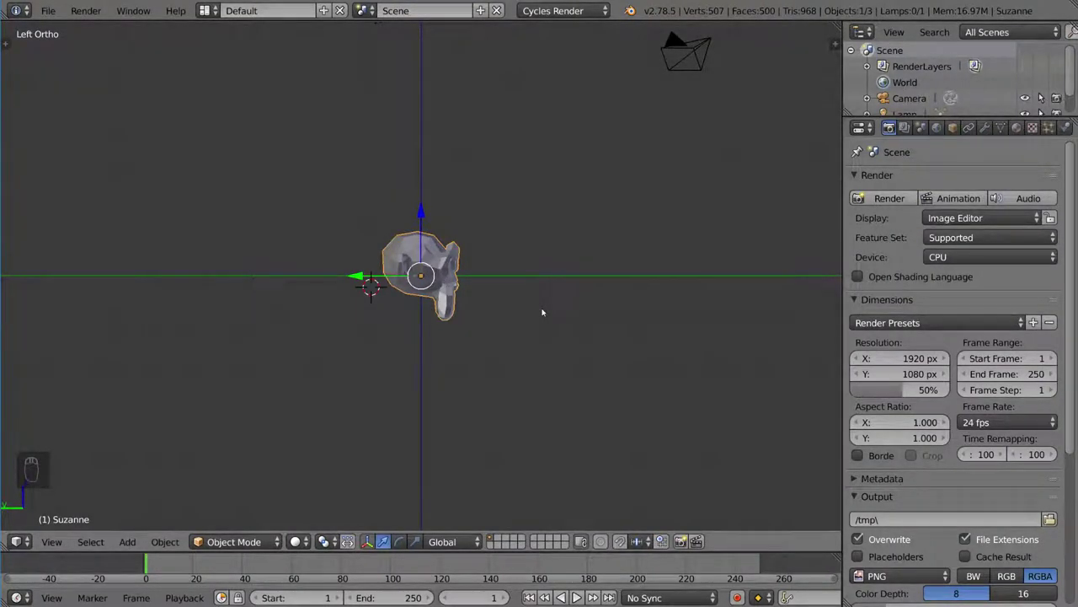
- Step-orbit around Suzanne in 15° increments with Numpad 4, 6, 8 and 2
key("KP_6")
key("KP_6")
key("KP_6")
key("KP_6")
key("KP_6")
key("KP_6")
key("KP_6")
key("KP_6")
key("KP_6")
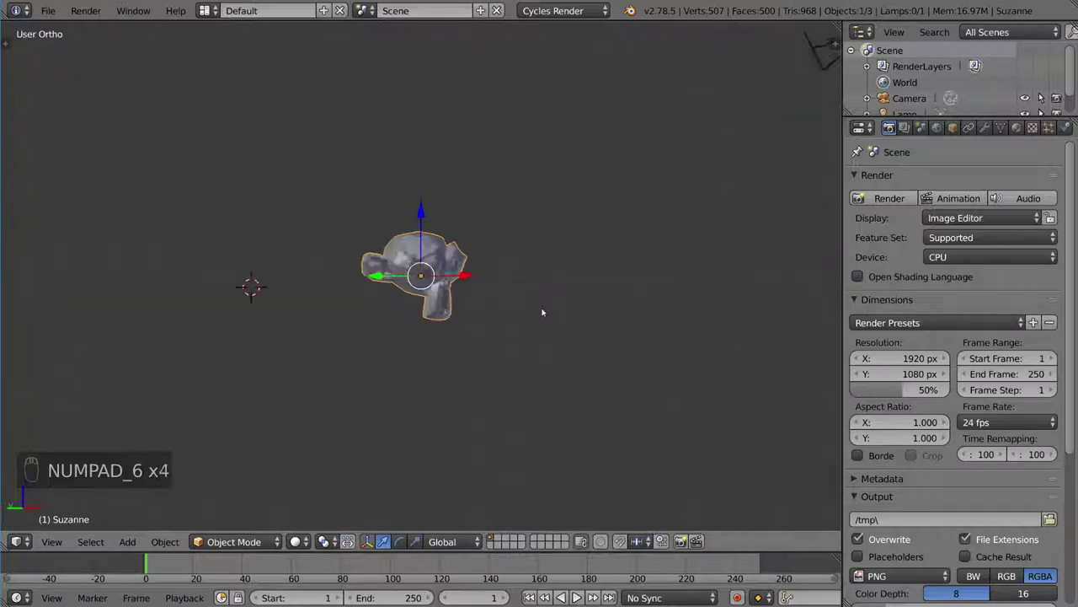
key("KP_8")
key("KP_8")
key("KP_8")
key("KP_8")
key("KP_8")
key("KP_8")
key("KP_2")
key("KP_2")
key("KP_2")
key("KP_2")
key("KP_2")
key("KP_2")
key("KP_2")
key("KP_2")
key("KP_2")
key("KP_2")
key("KP_2")
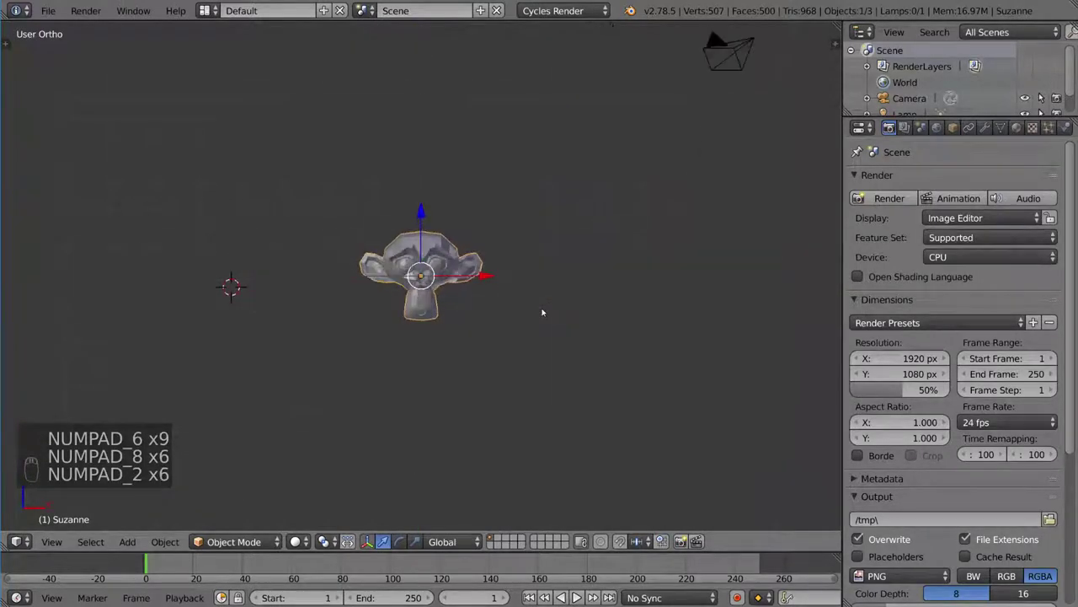
key("KP_4")
key("KP_4")
key("KP_4")
key("KP_4")
key("KP_4")
key("KP_4")
key("KP_8")
key("KP_8")
key("KP_8")
key("KP_8")
key("KP_8")
key("KP_8")
key("KP_8")
key("KP_8")
key("KP_8")
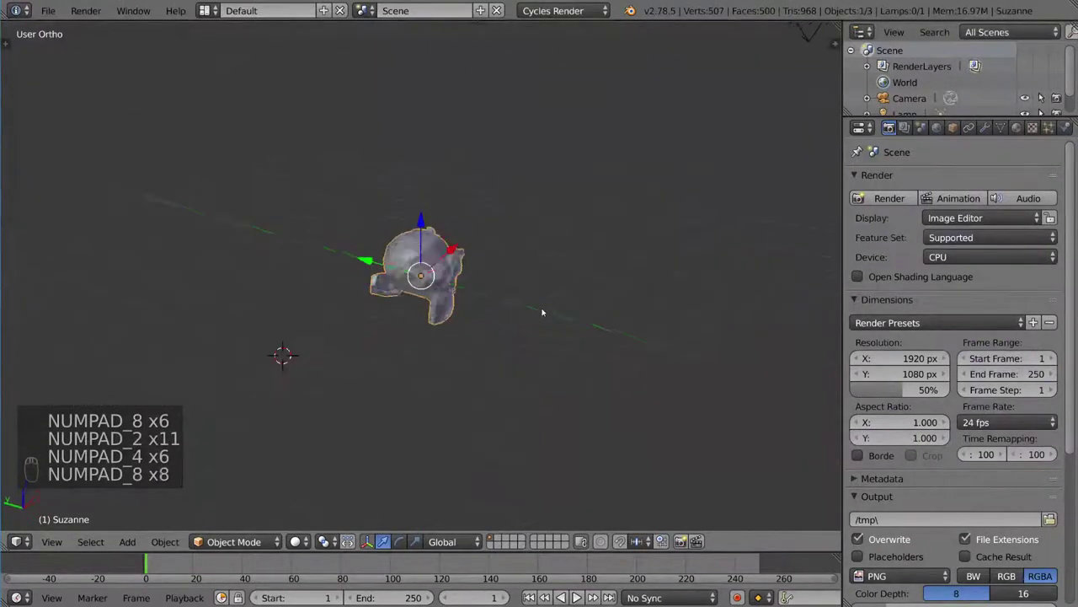
key("KP_6")
key("KP_6")
key("KP_6")
key("KP_6")
key("KP_6")
key("KP_6")
key("KP_6")
key("KP_6")
key("KP_6")
key("KP_6")
key("KP_6")
key("KP_6")
key("KP_6")
key("KP_6")
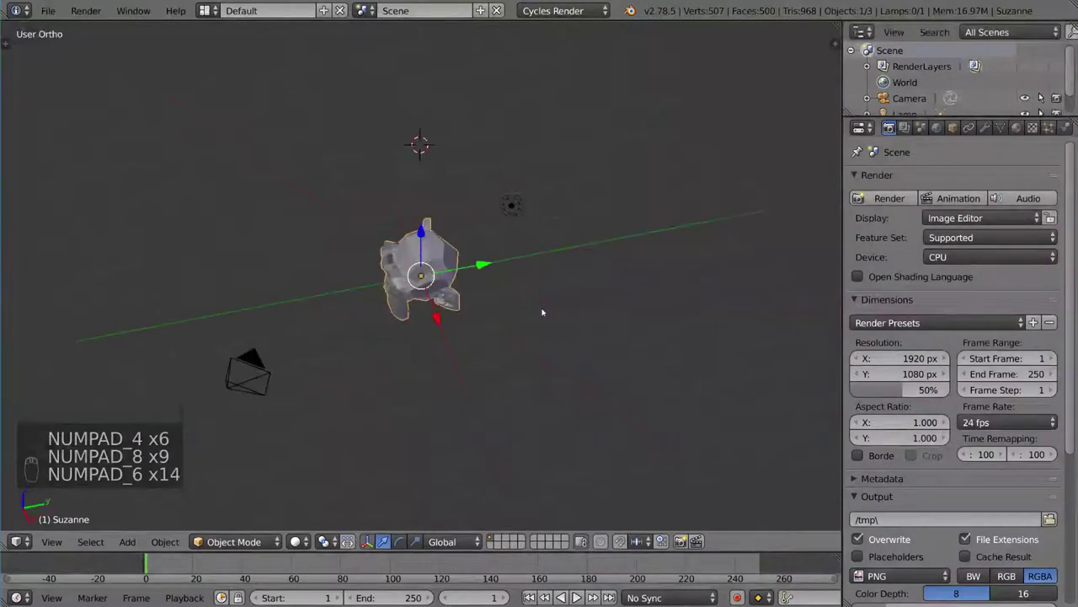
key("KP_2")
key("KP_2")
key("KP_2")
key("KP_2")
key("KP_2")
key("KP_2")
key("KP_4")
key("KP_4")
key("KP_4")
key("KP_4")
key("KP_4")
key("KP_4")
key("KP_4")
key("KP_4")
key("KP_4")
key("KP_4")
key("KP_4")
key("KP_4")
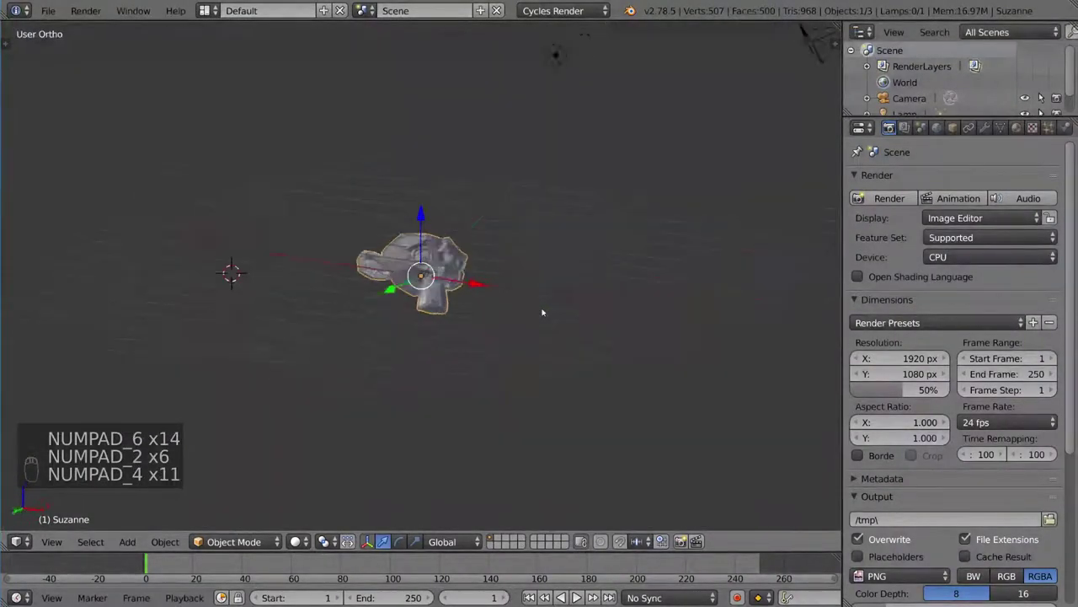
key("KP_8")
key("KP_8")
key("KP_8")
key("KP_8")
key("KP_8")
key("KP_8")
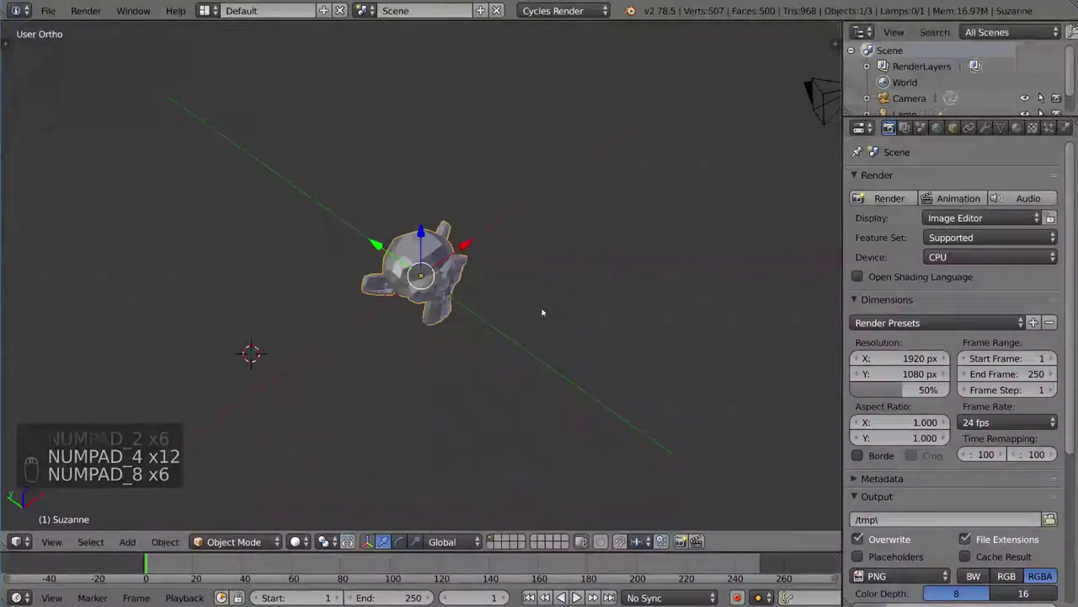
key("KP_6")
key("KP_6")
key("KP_6")
key("KP_6")
key("KP_6")
key("KP_6")
key("KP_6")
key("KP_6")
key("KP_6")
key("KP_6")
- Switch to perspective and keep step-orbiting around Suzanne with the numpad keys
key("KP_5")
key("KP_2")
key("KP_2")
key("KP_2")
key("KP_2")
key("KP_2")
key("KP_2")
key("KP_2")
key("KP_2")
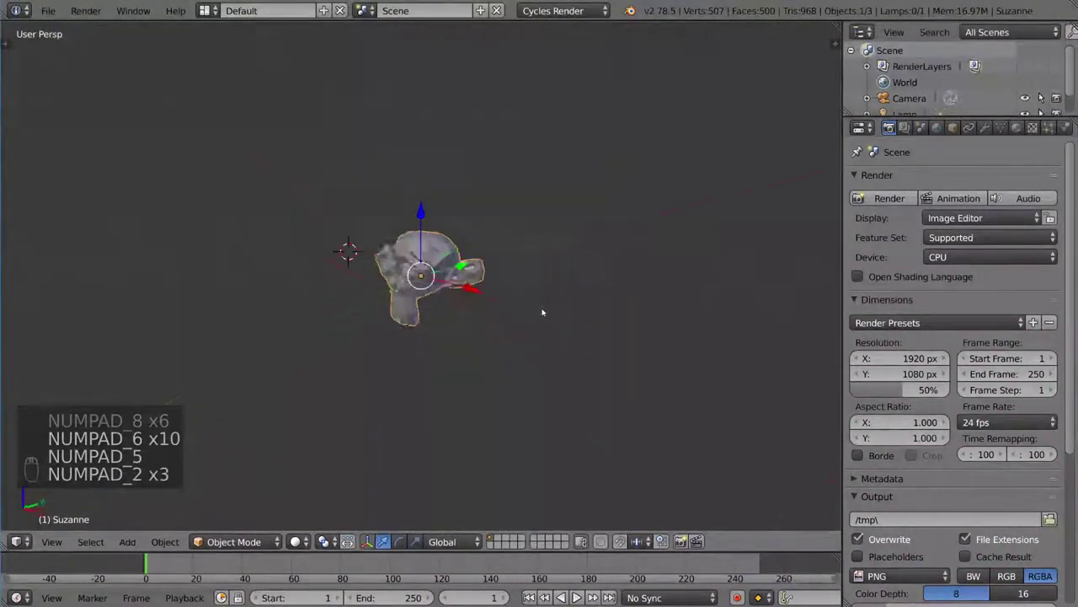
key("KP_4")
key("KP_4")
key("KP_4")
key("KP_4")
key("KP_4")
key("KP_4")
key("KP_4")
key("KP_4")
key("KP_8")
key("KP_8")
key("KP_8")
key("KP_8")
key("KP_8")
key("KP_4")
key("KP_4")
key("KP_4")
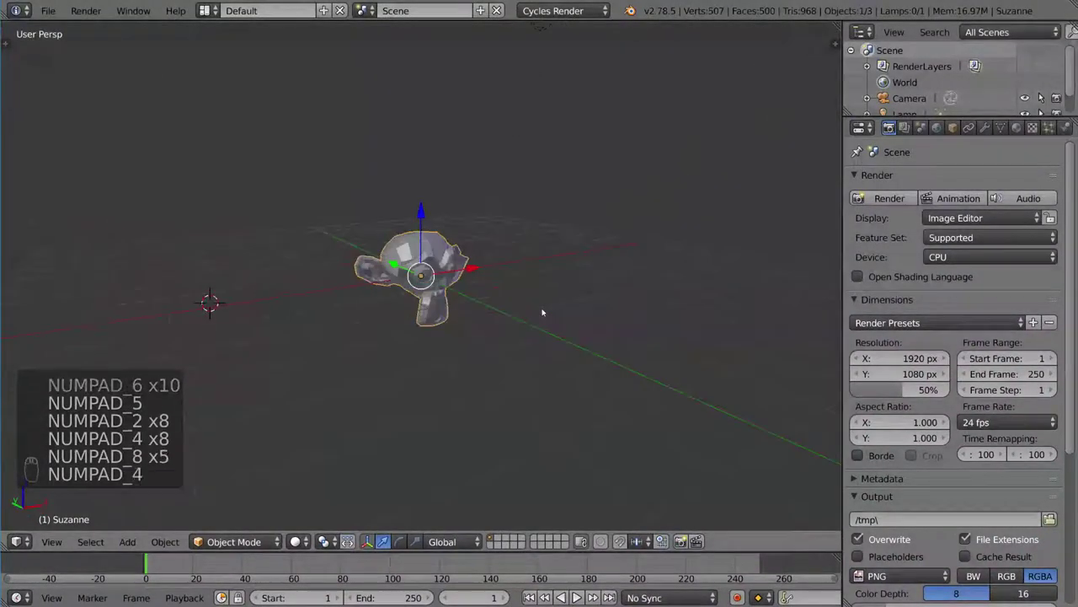
key("KP_6")
key("KP_6")
key("KP_6")
key("KP_6")
key("KP_4")
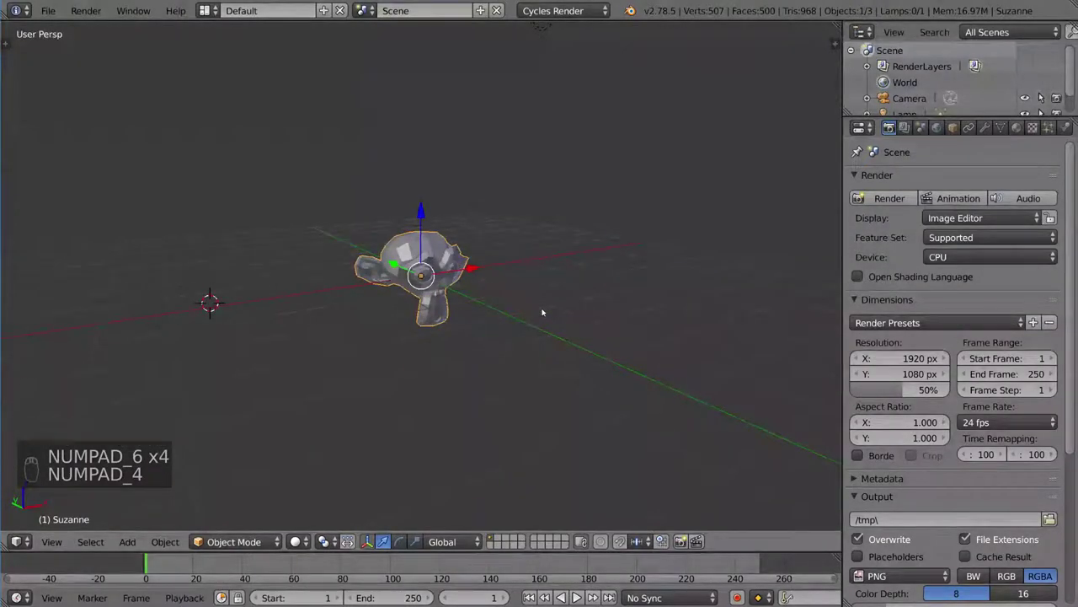
- Toggle camera view with Numpad 0 several times, then orbit until camera and lamp show
key("KP_0")
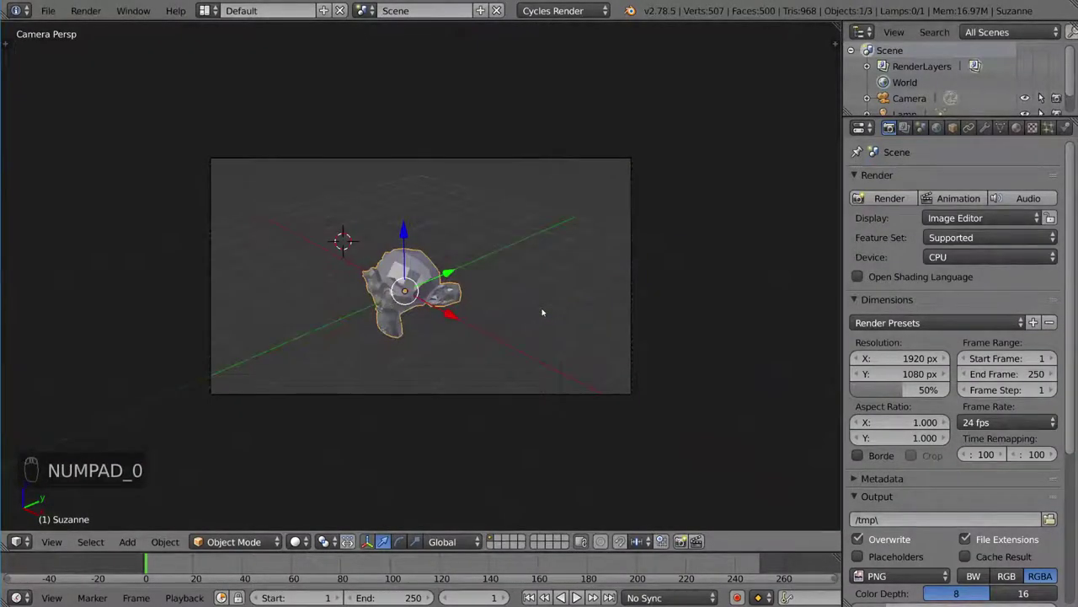
key("KP_0")
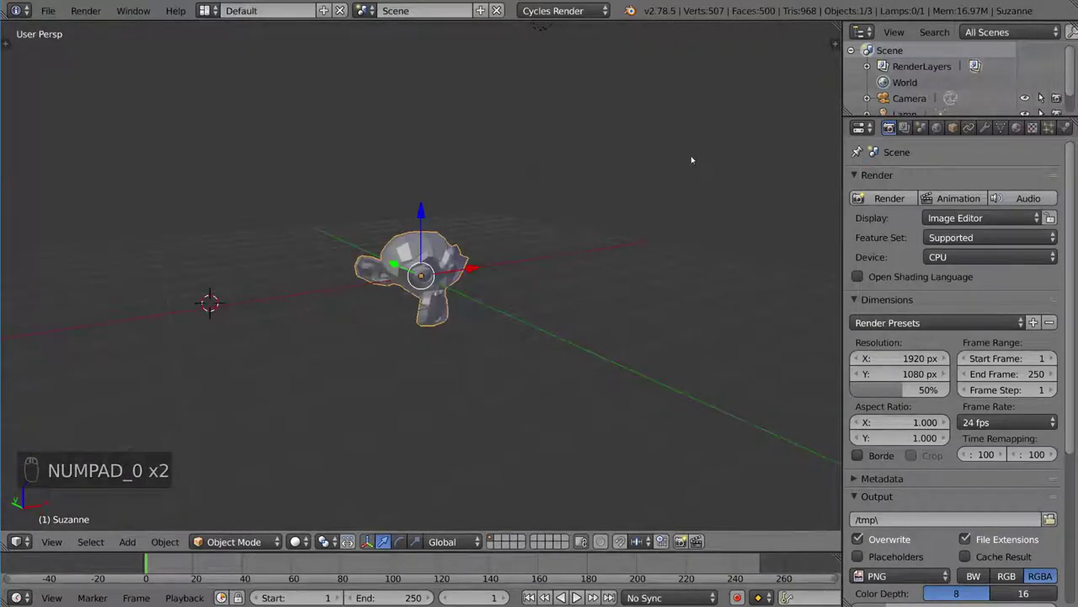
key("KP_0")
key("KP_0")
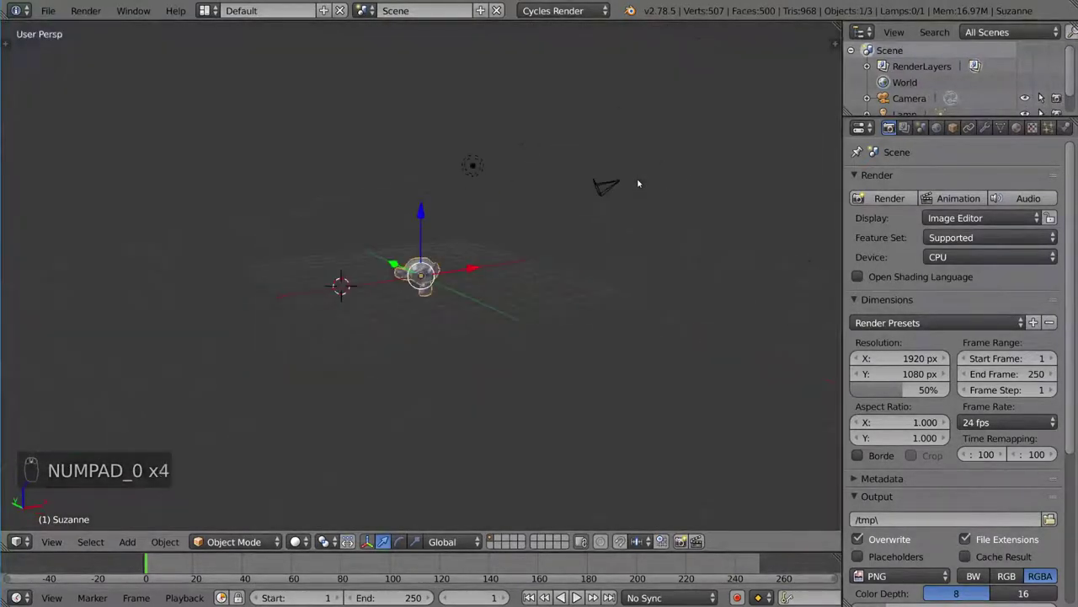
key("KP_0")
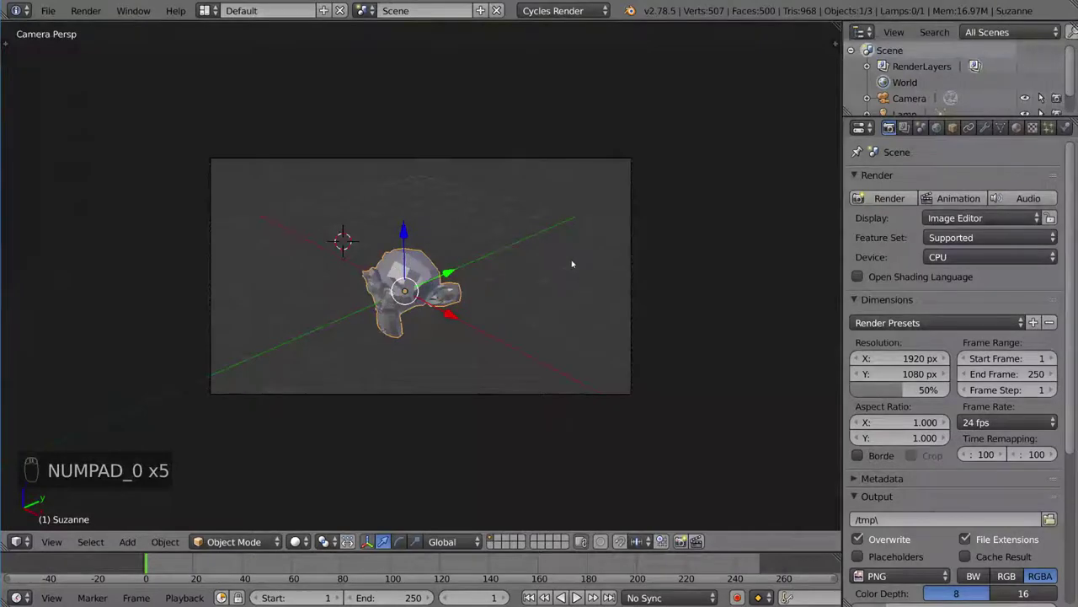
mouse_move(539, 269)
middle_mouse_down()
mouse_move(498, 272)
mouse_move(518, 220)
mouse_move(592, 267)
mouse_move(539, 267)
middle_mouse_up()
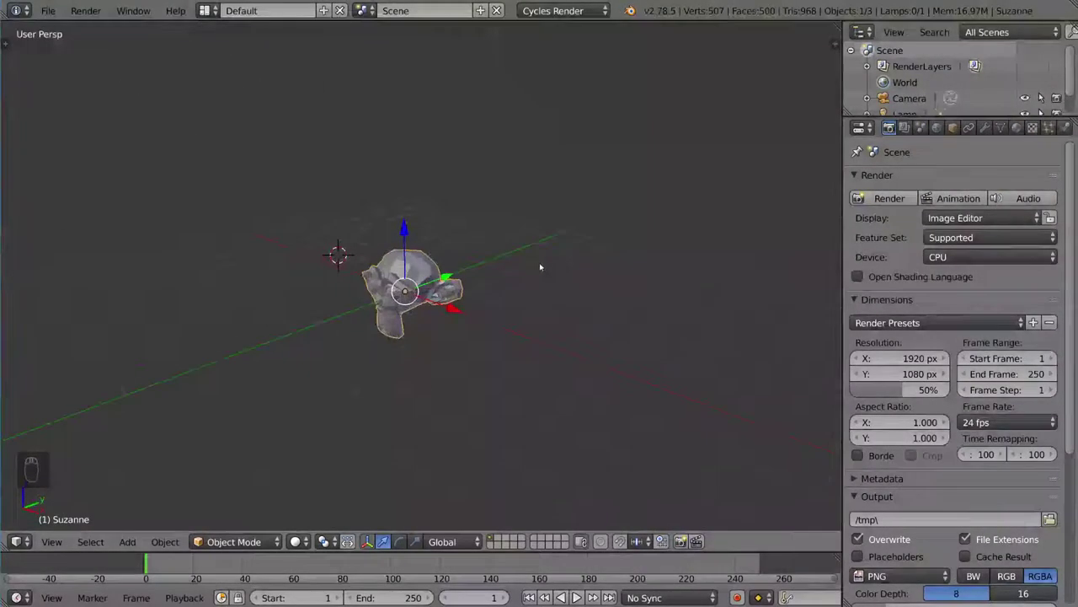
key("KP_0")
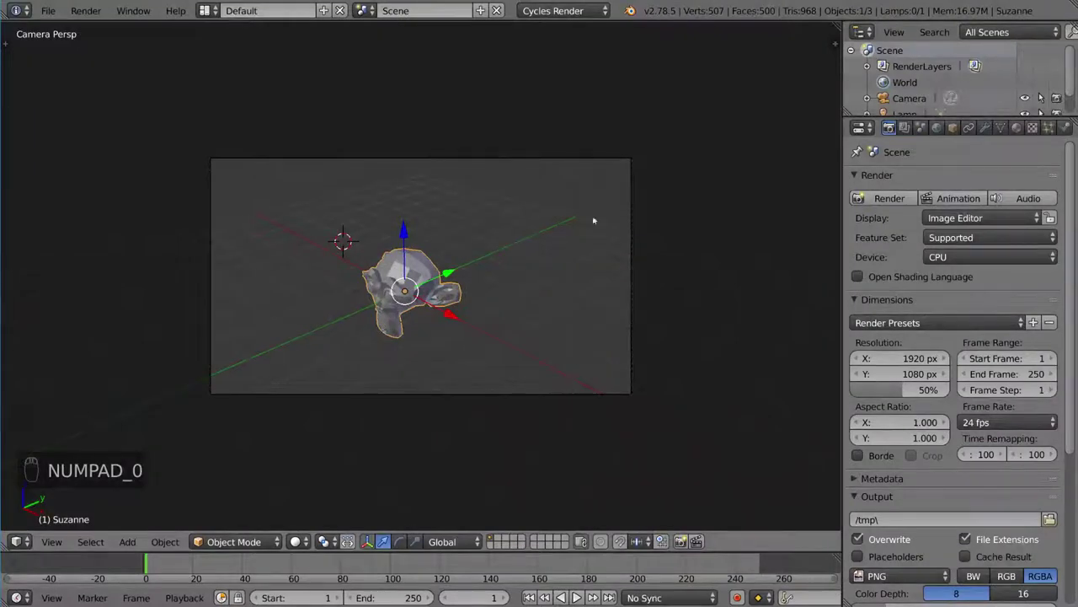
key("KP_0")
middle_click_drag(521, 247, 602, 219)
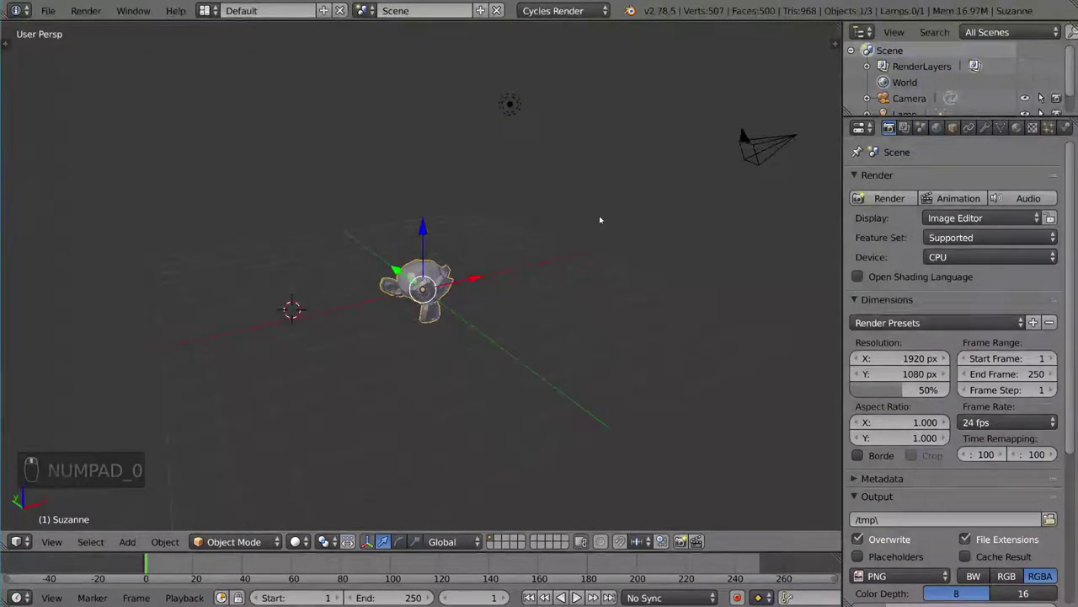
- Toggle the tool shelf (T) and properties sidebar (N) a few times and scroll the sidebar
key("t")
key("n")
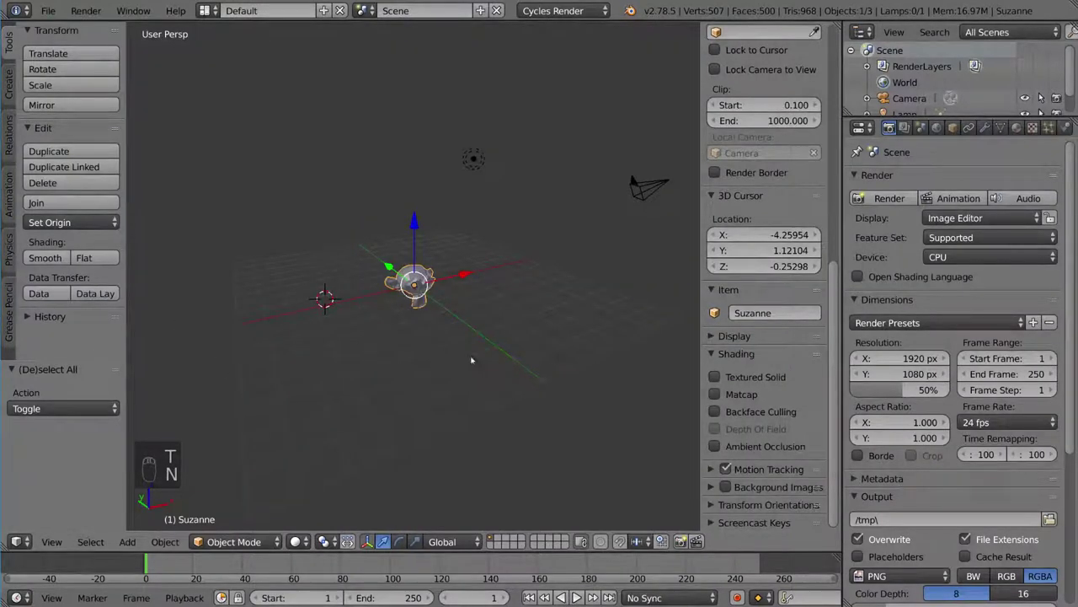
key("t")
key("t")
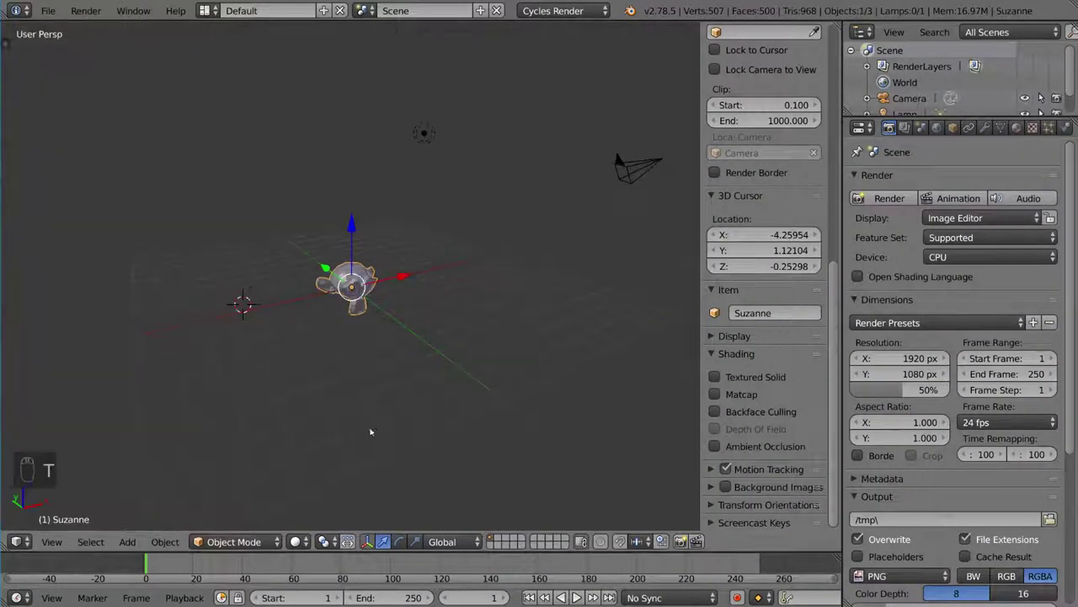
key("n")
key("n")
key("n")
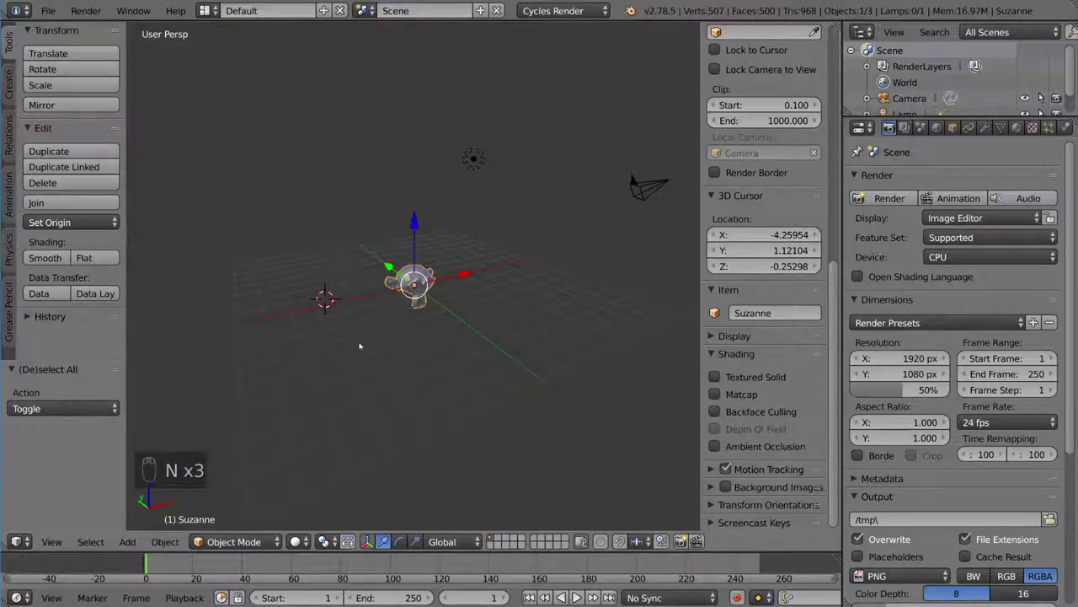
key("t")
key("t")
key("n")
key("n")
key("n")
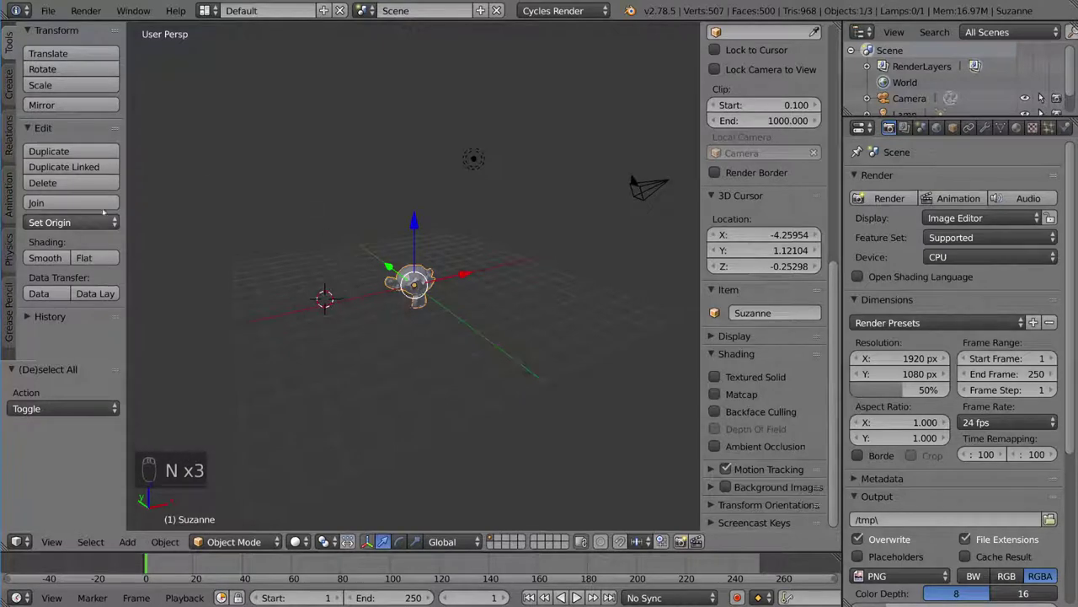
scroll(737, 139, "up", 7)
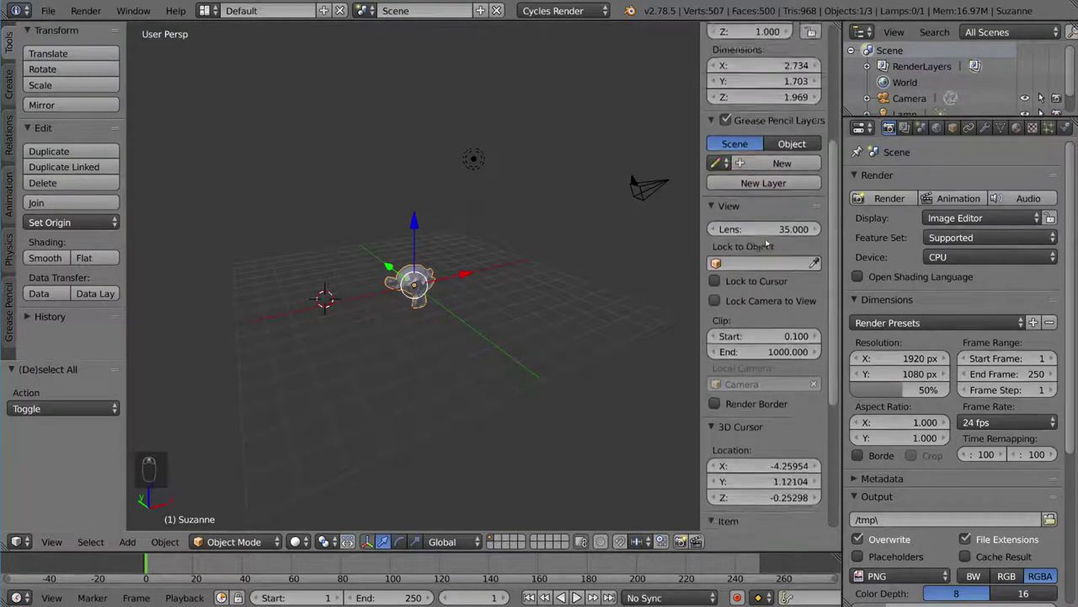
scroll(724, 144, "up", 6)
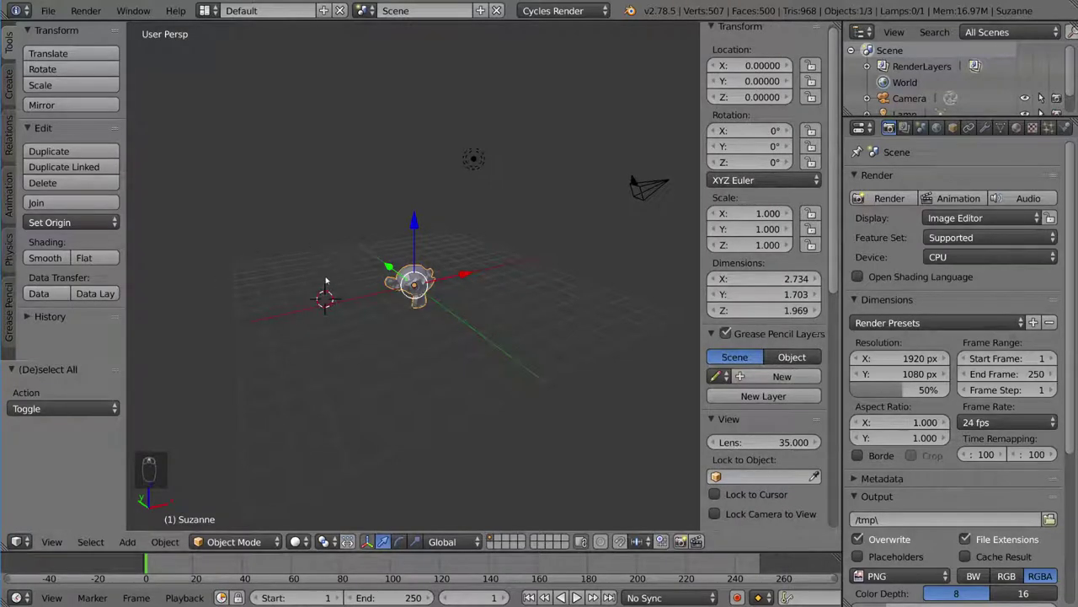
- Browse the tool shelf's Create, Relations, Animation, Physics and Grease Pencil tabs
key("t")
key("t")
key("n")
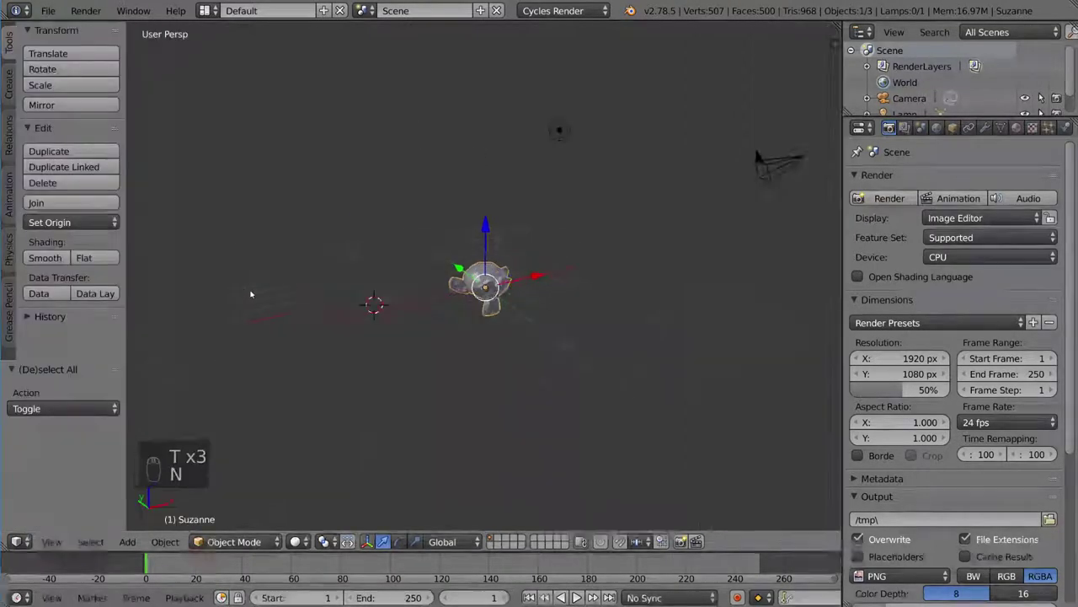
key("n")
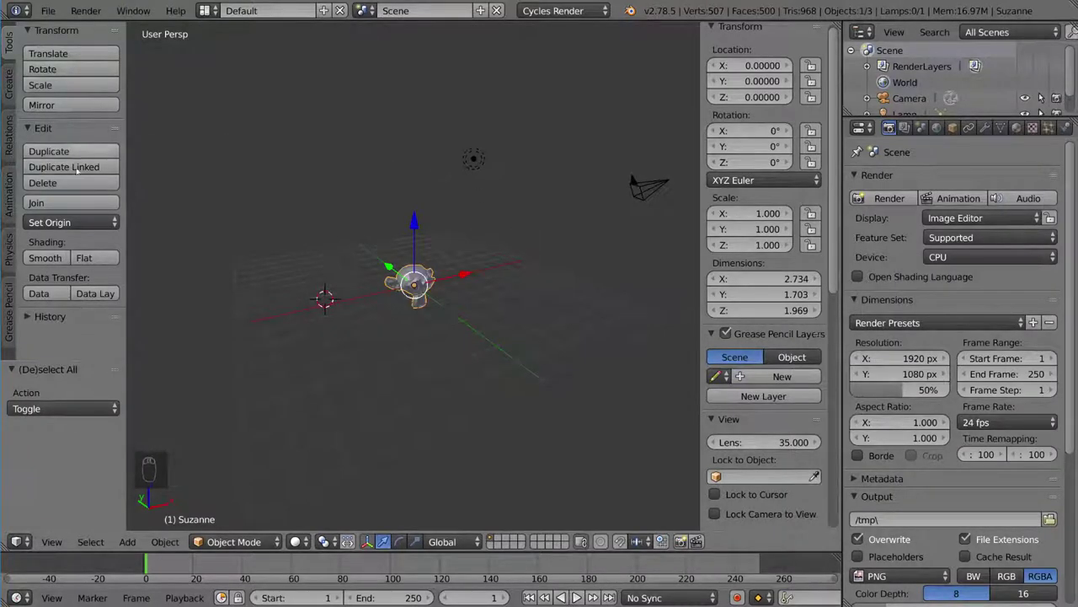
left_click(10, 84)
left_click(8, 135)
left_click(8, 194)
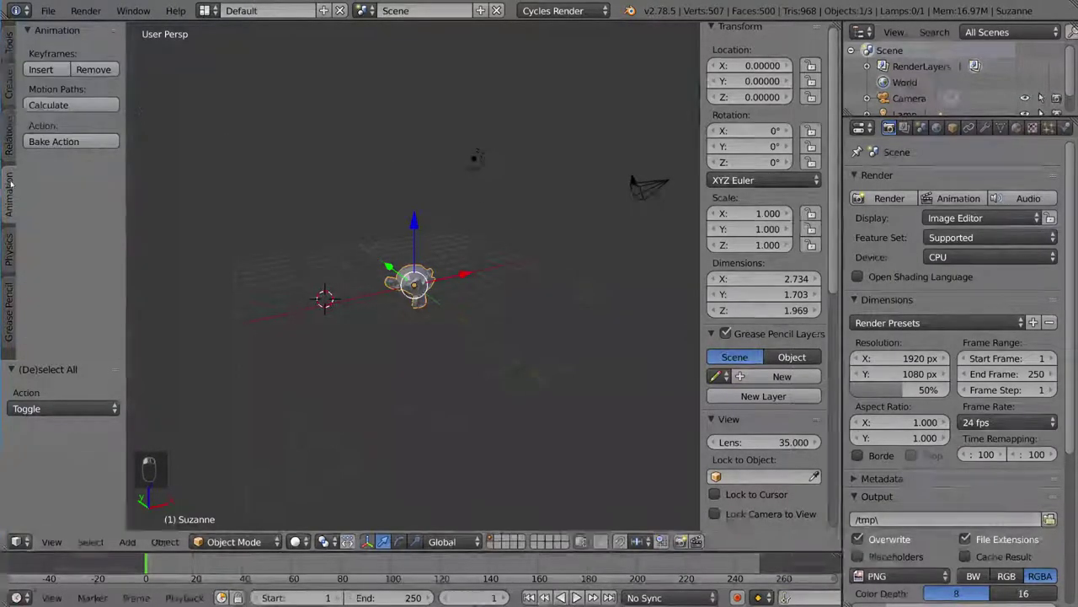
left_click(7, 253)
left_click(7, 302)
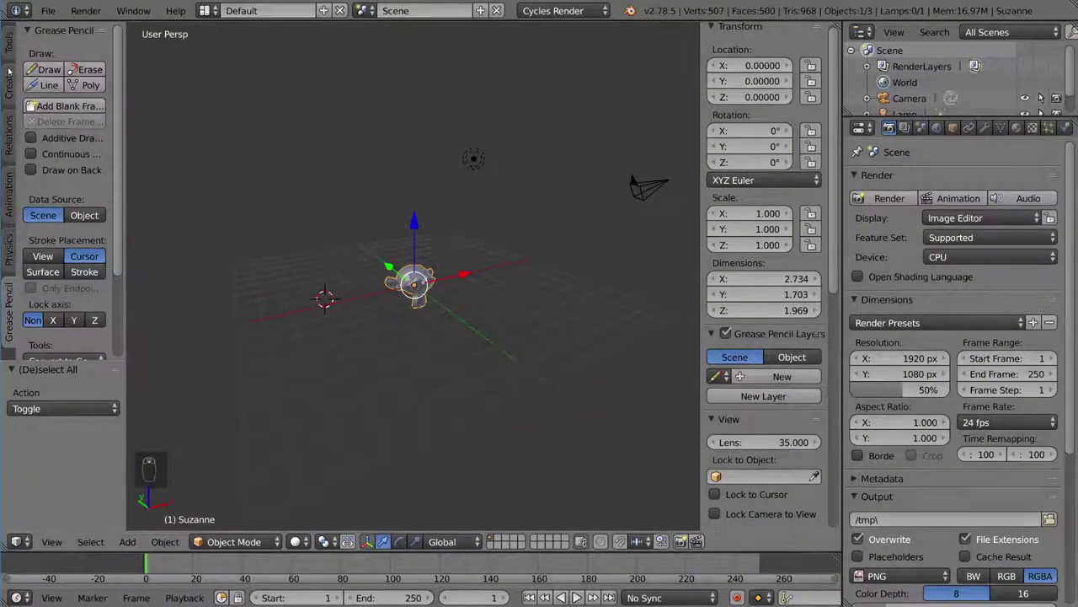
- Scroll the tool shelf tabs back to Create and scroll through the side panels
scroll(8, 69, "down", 6, "ctrl")
scroll(9, 71, "down", 2, "ctrl")
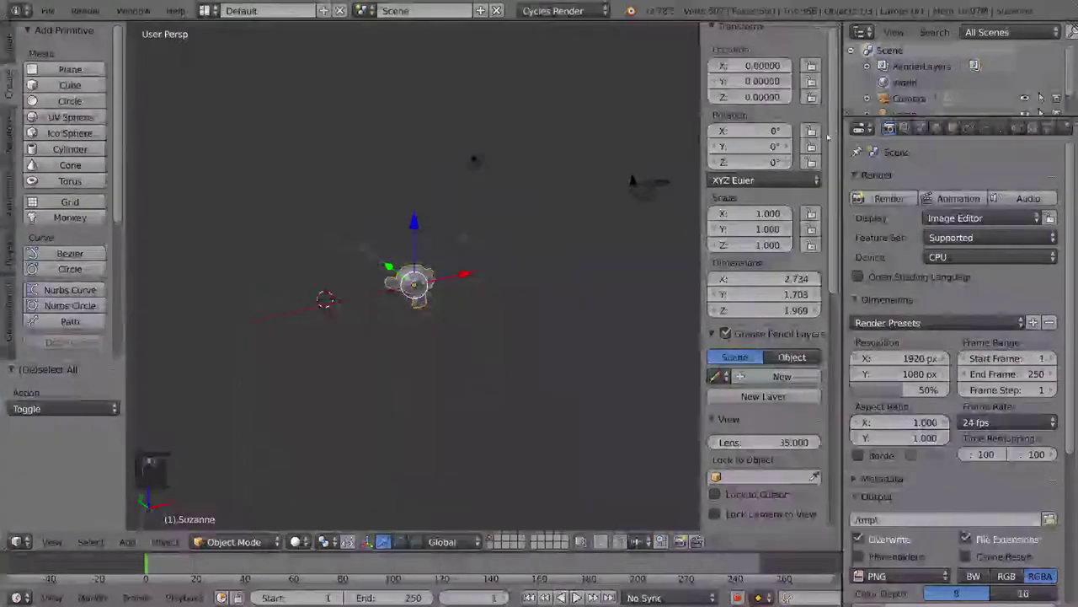
scroll(807, 160, "down", 10)
scroll(807, 161, "up", 10)
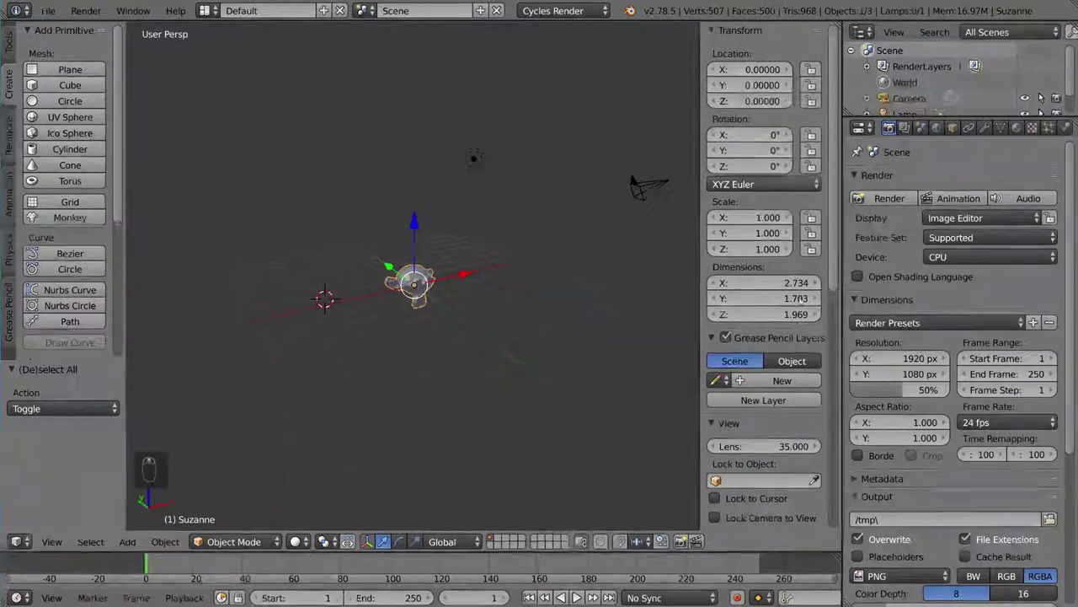
scroll(770, 278, "down", 7)
scroll(770, 278, "up", 3)
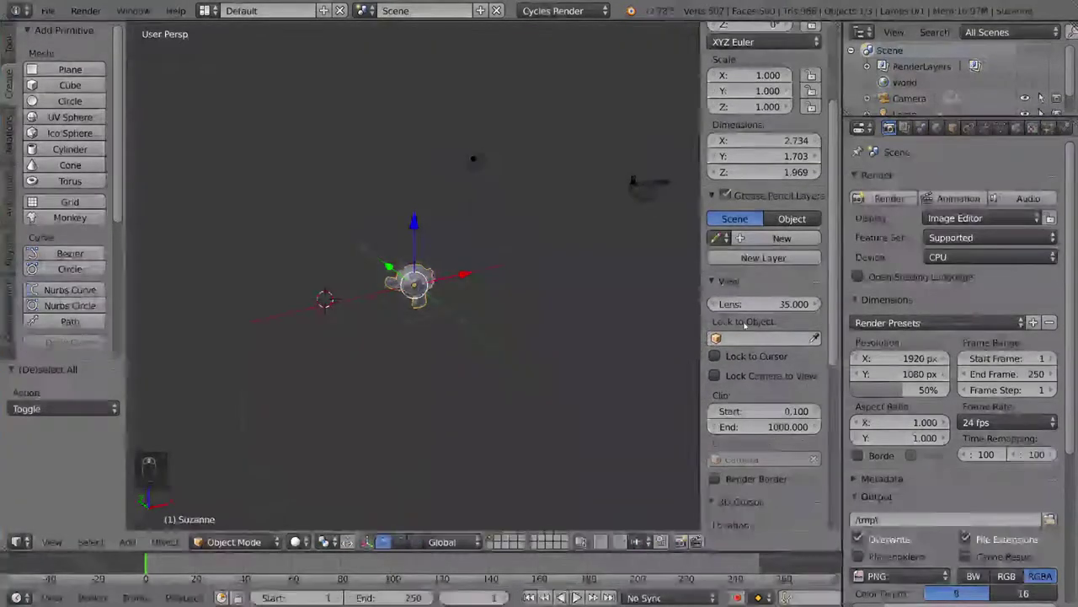
scroll(765, 278, "down", 5)
scroll(765, 278, "up", 6)
scroll(765, 278, "down", 5)
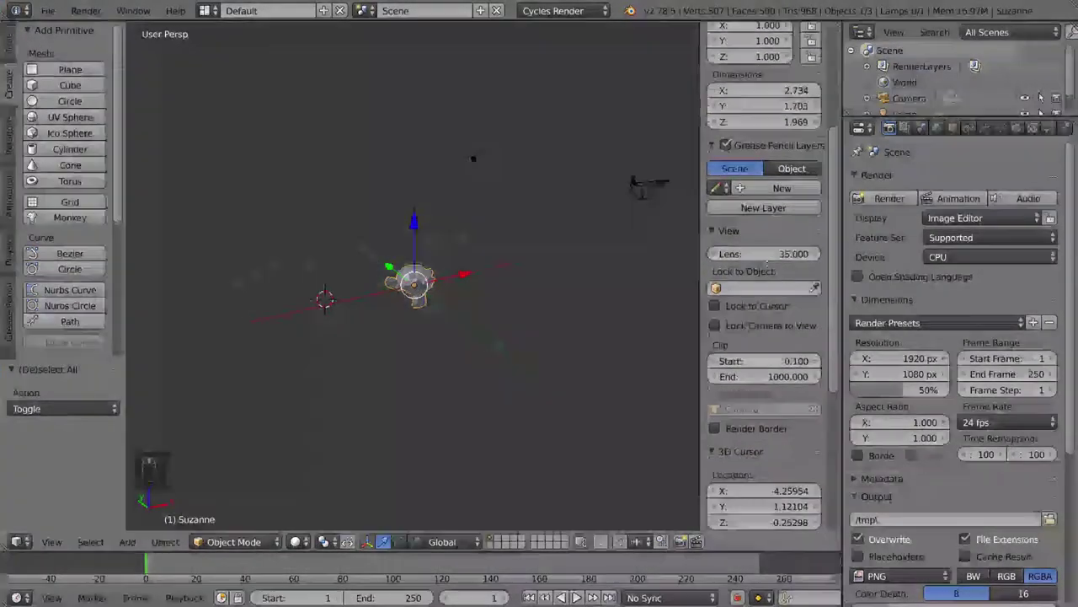
scroll(763, 253, "down", 5)
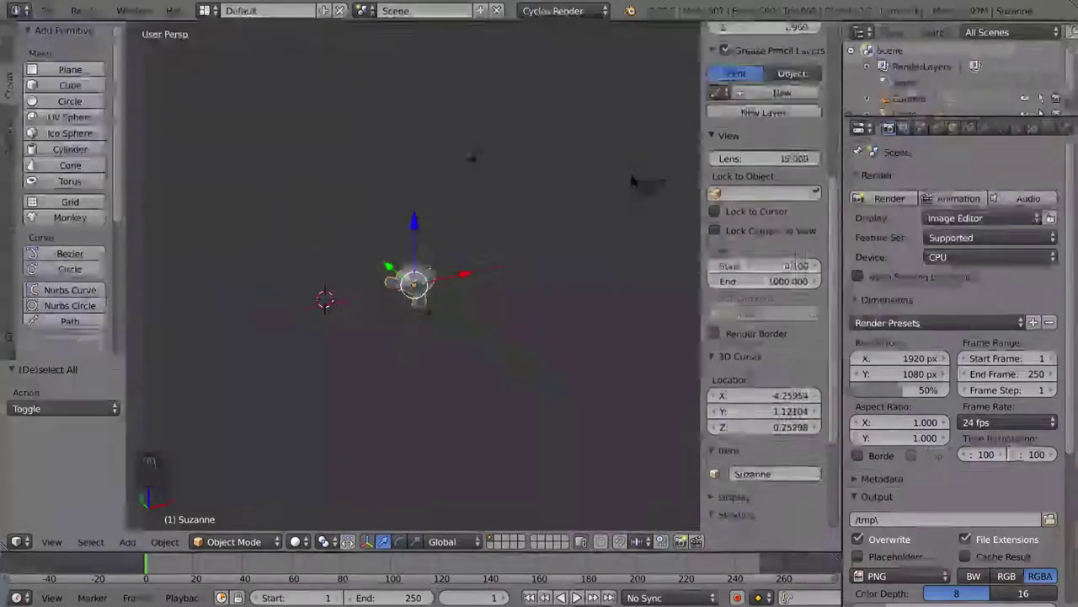
scroll(763, 253, "up", 6)
scroll(960, 375, "down", 2)
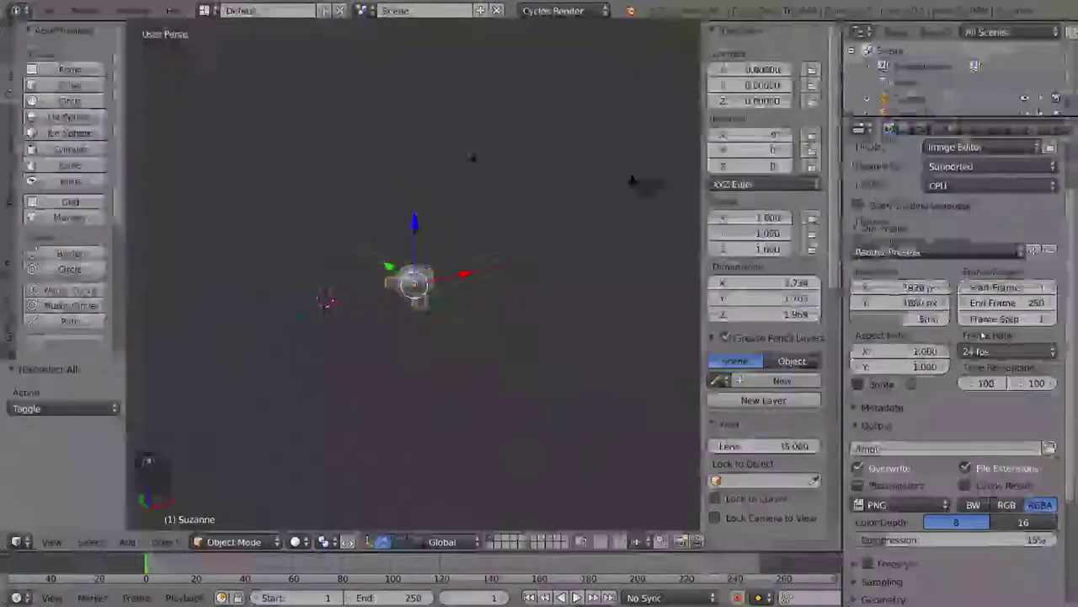
scroll(957, 371, "down", 5)
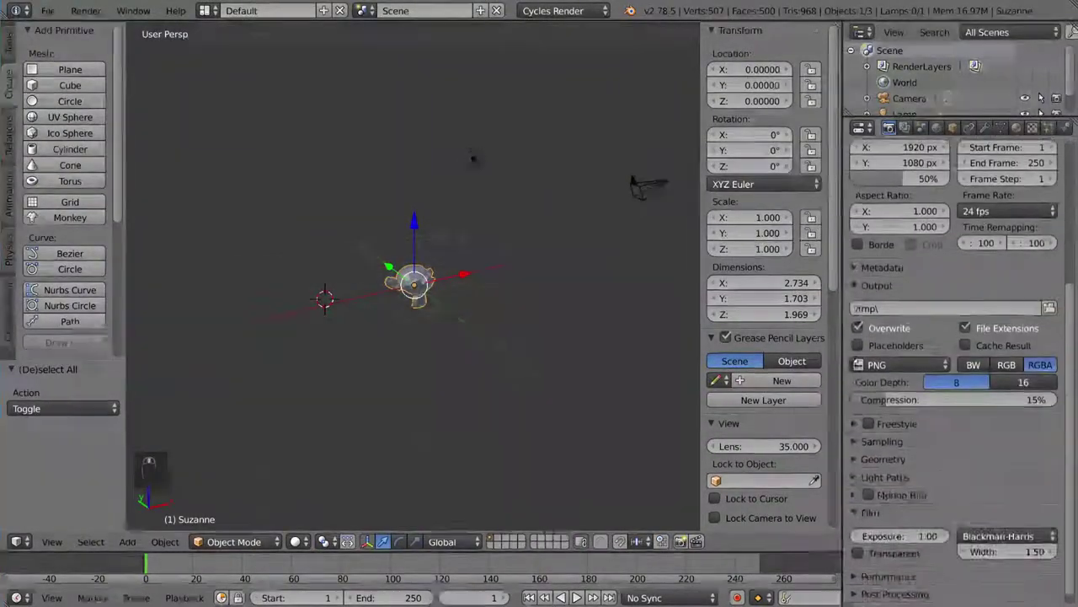
scroll(956, 371, "up", 4)
scroll(957, 371, "down", 2)
scroll(956, 370, "up", 4)
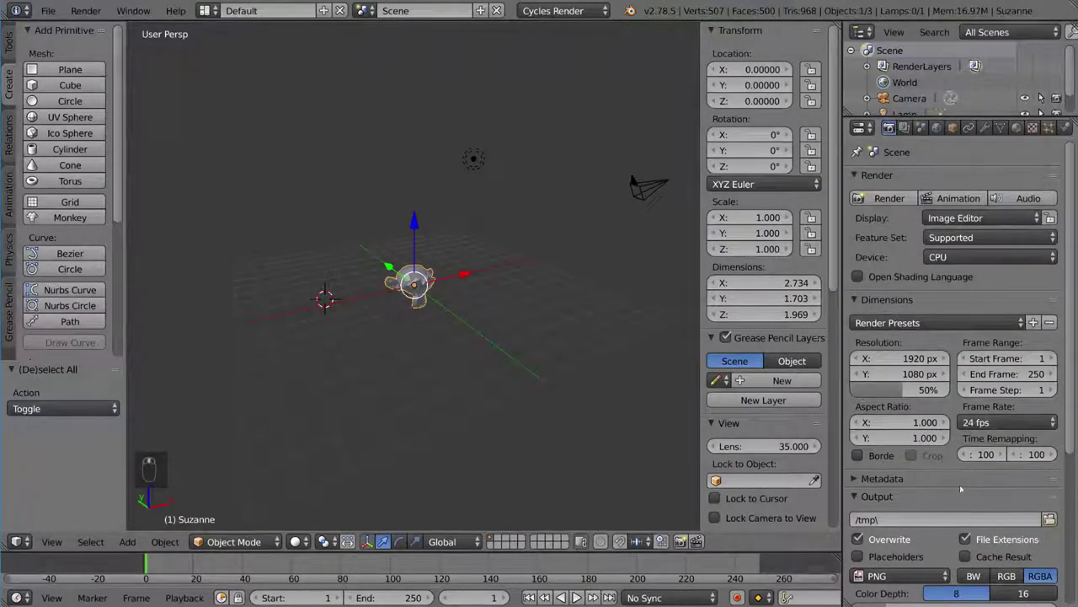
left_click(952, 127)
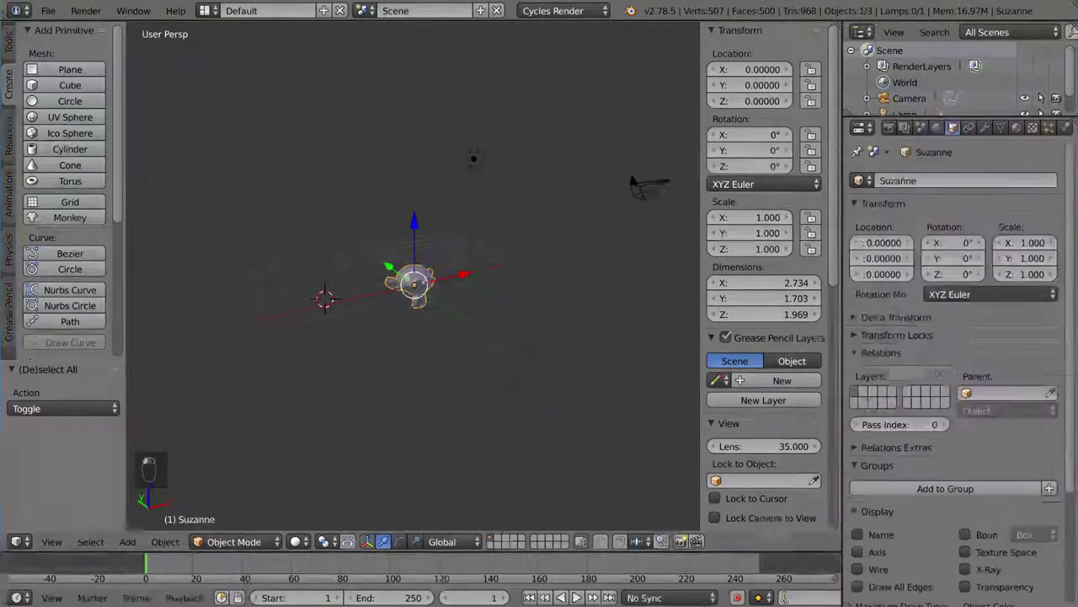
left_click(921, 128)
left_click(905, 128)
left_click(890, 128)
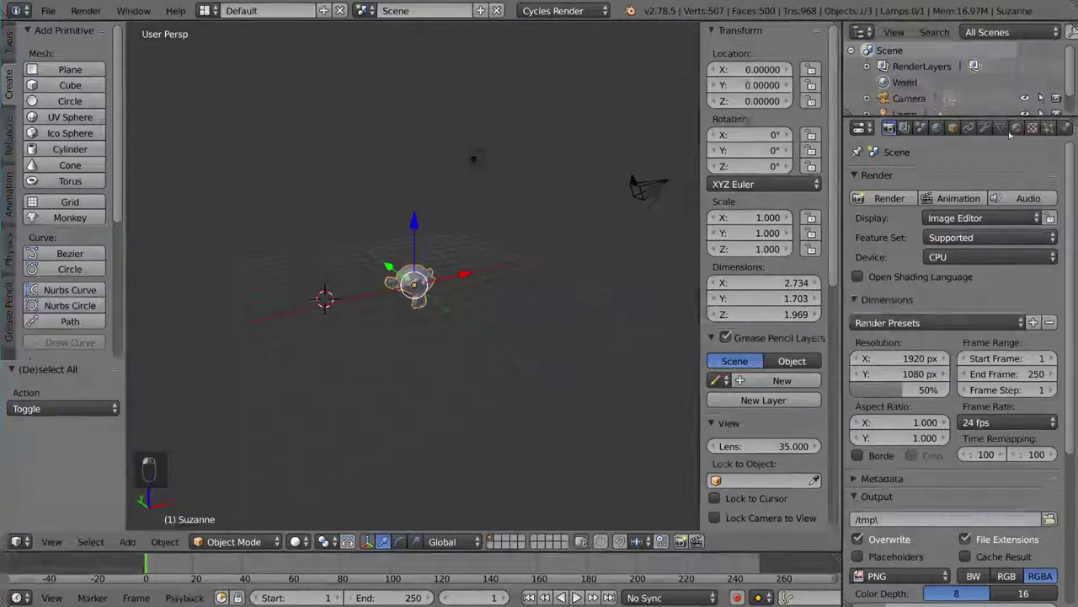